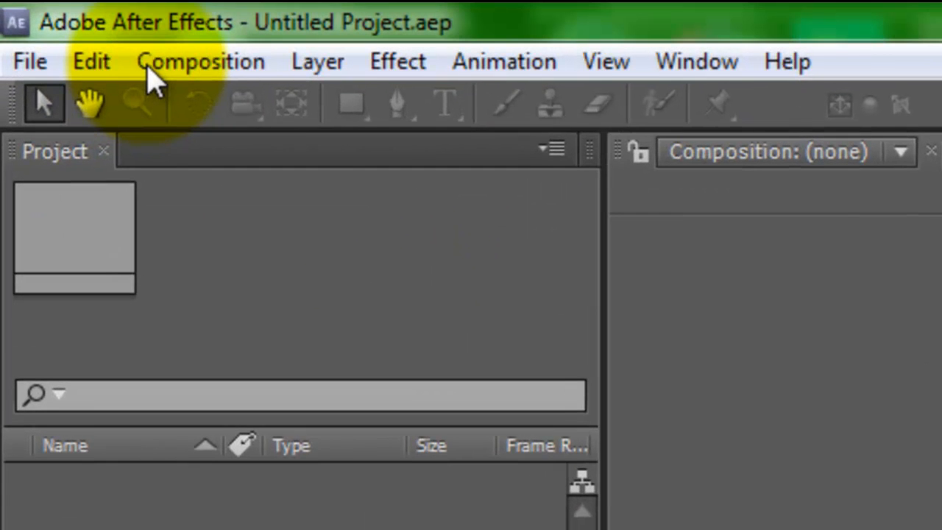
Step: Create a composition named "YouTube Intro Tutorial" with the HDV/HDTV 720 29.97 preset and a 10-second duration
click(89, 69)
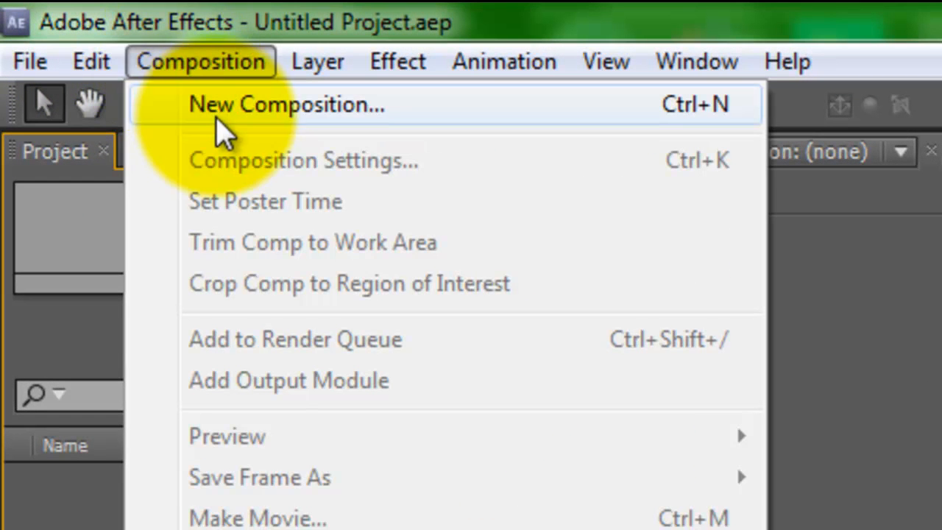
click(225, 116)
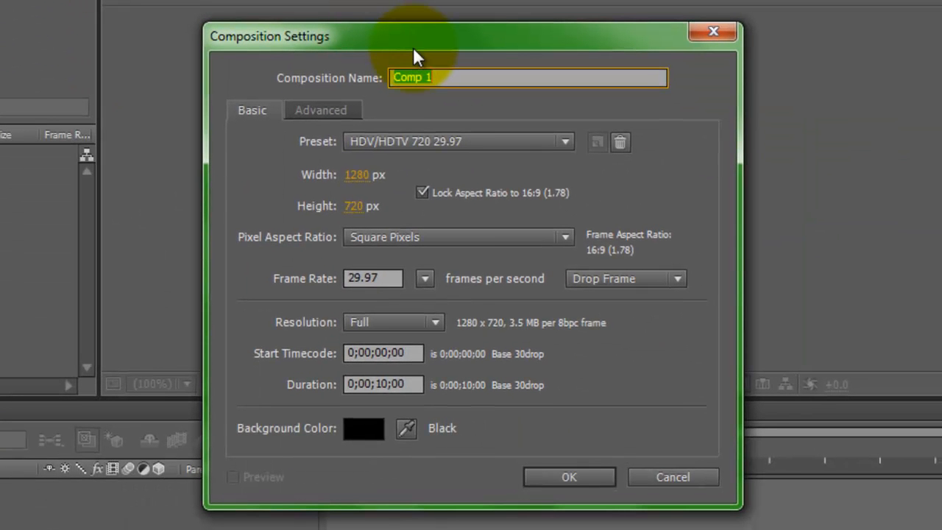
text(YouTube Intro Tutorial)
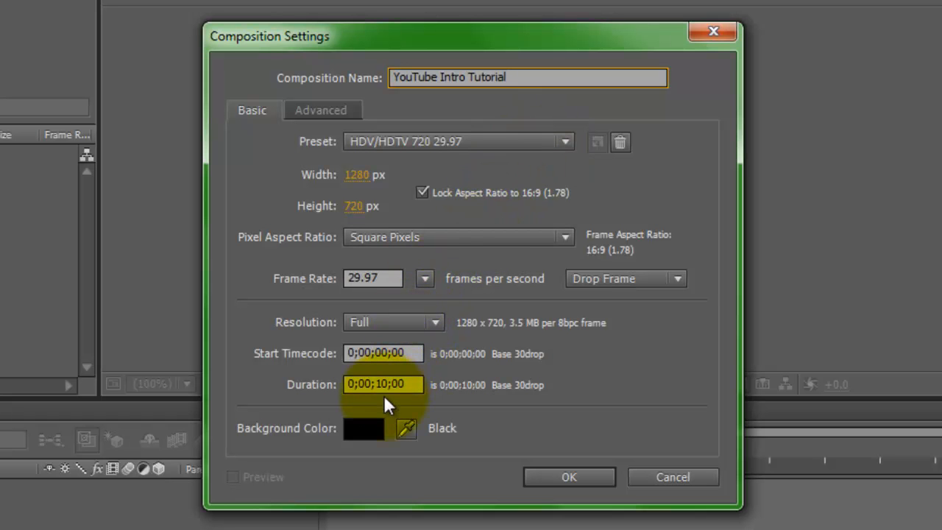
click(585, 471)
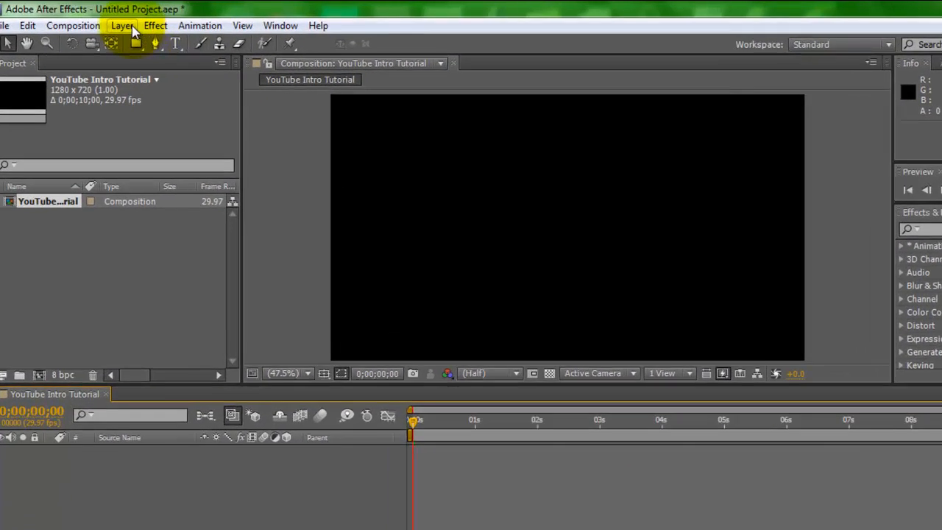
Step: Add a white (FFFFFF) 1280 x 720 px solid layer named "BG" to the composition
click(131, 28)
mouse_move(145, 32)
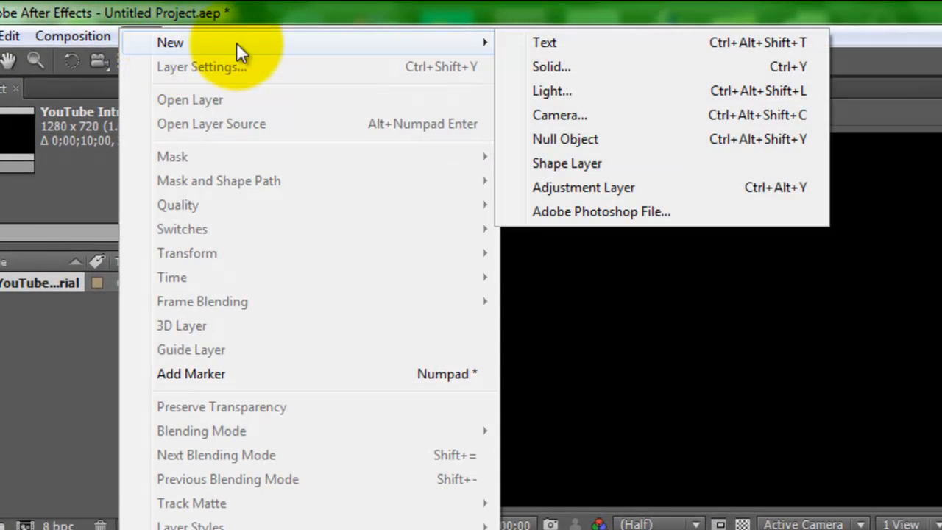
click(531, 66)
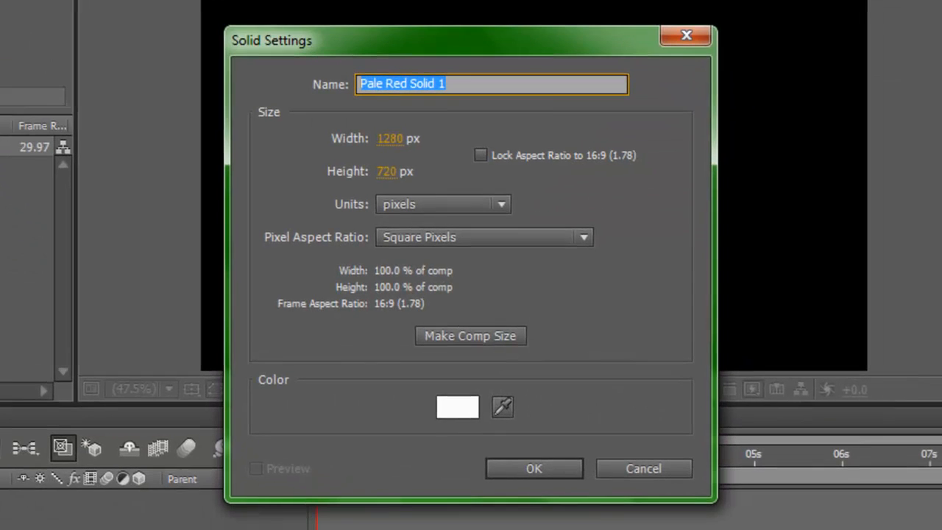
key(BackSpace)
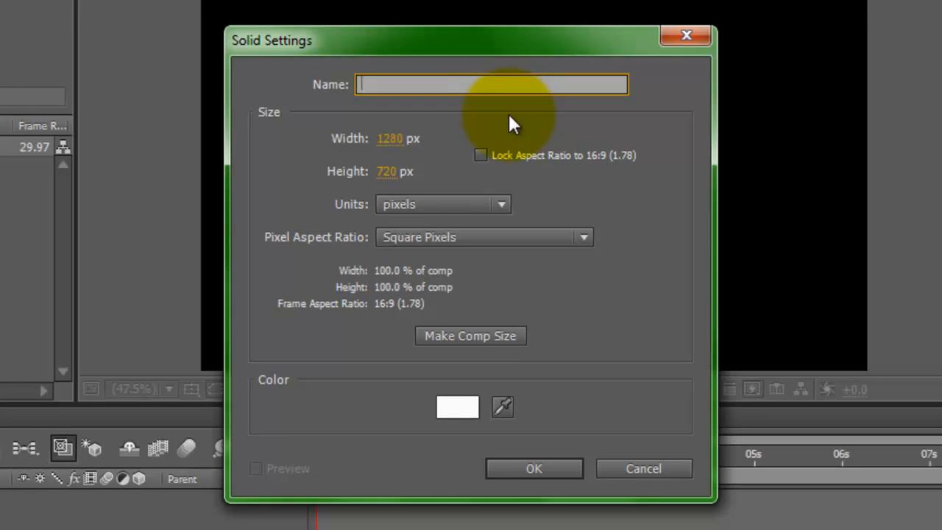
text(BG)
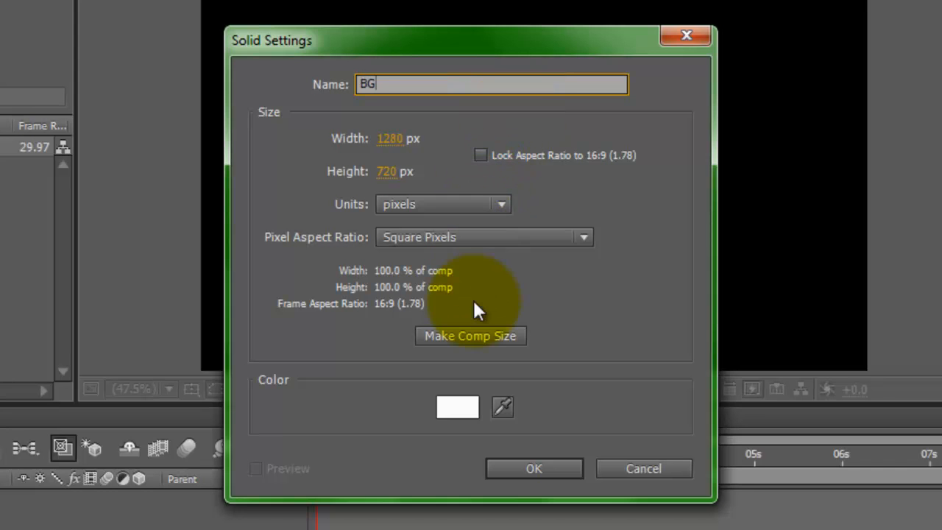
click(470, 399)
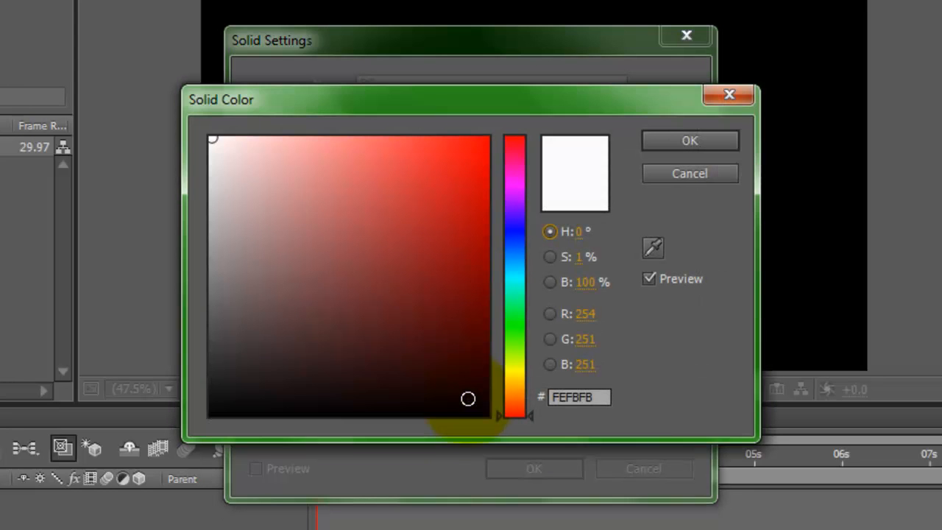
click(210, 138)
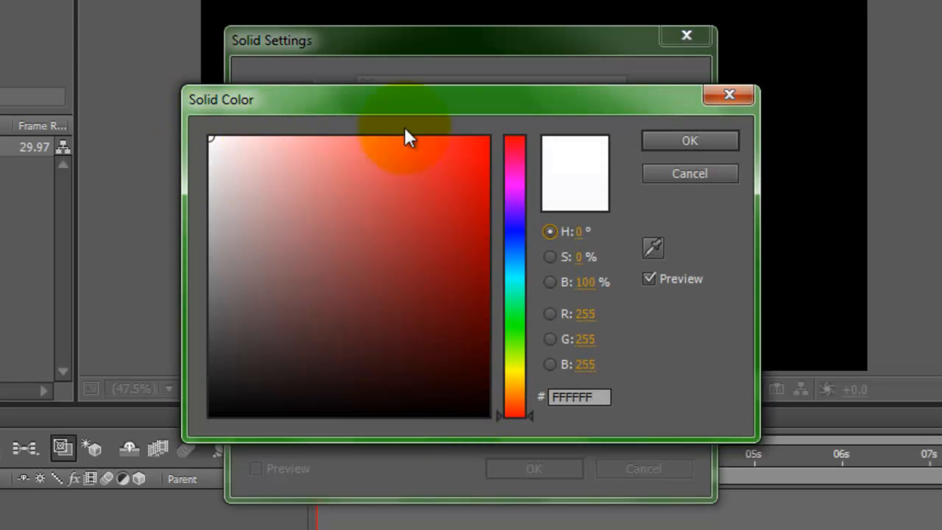
click(671, 146)
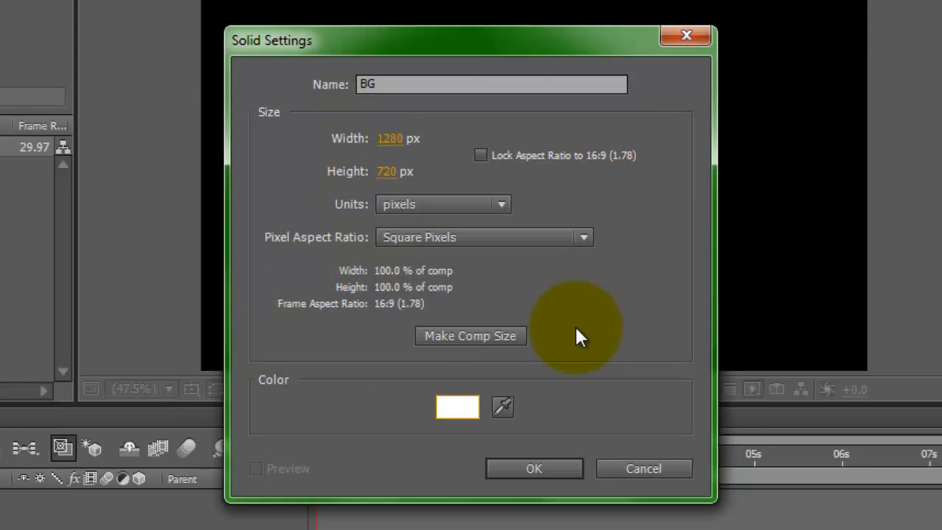
click(534, 469)
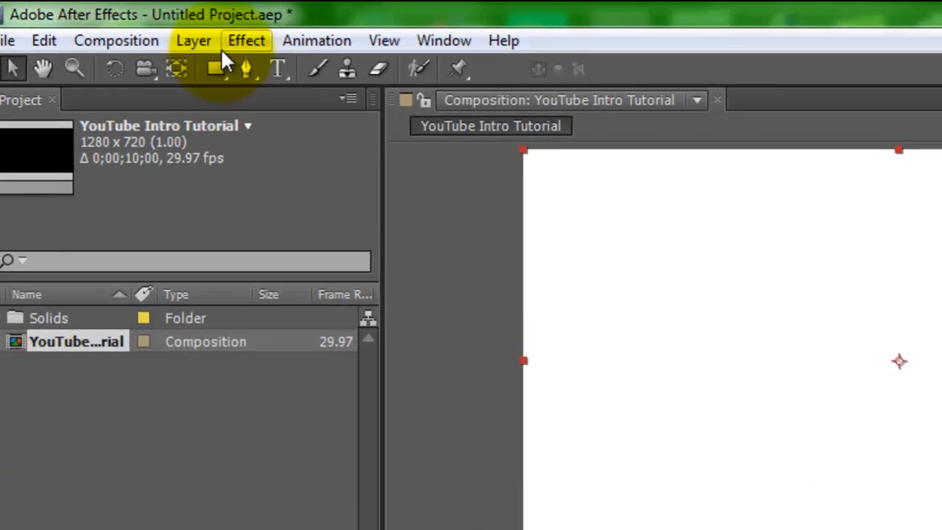
Step: Apply the Ramp effect to the BG layer and set its ramp shape to Radial Ramp
click(143, 22)
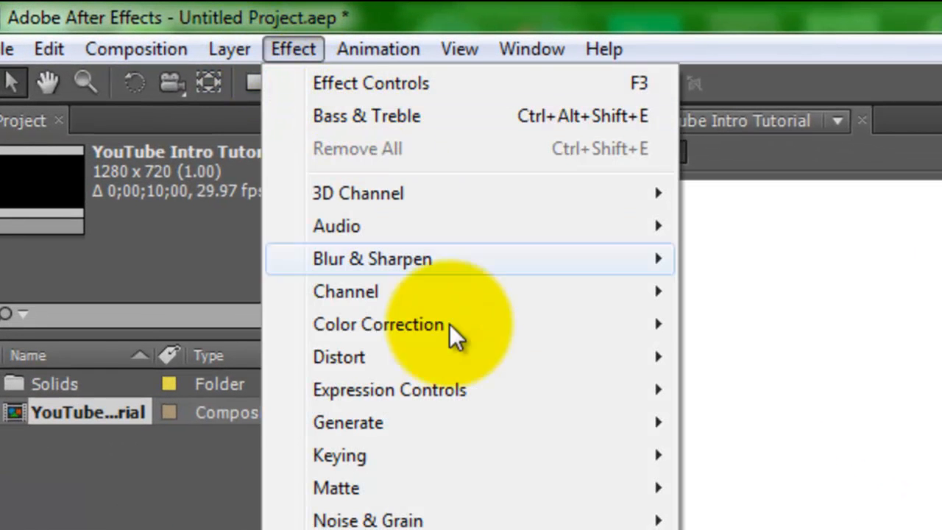
mouse_move(508, 431)
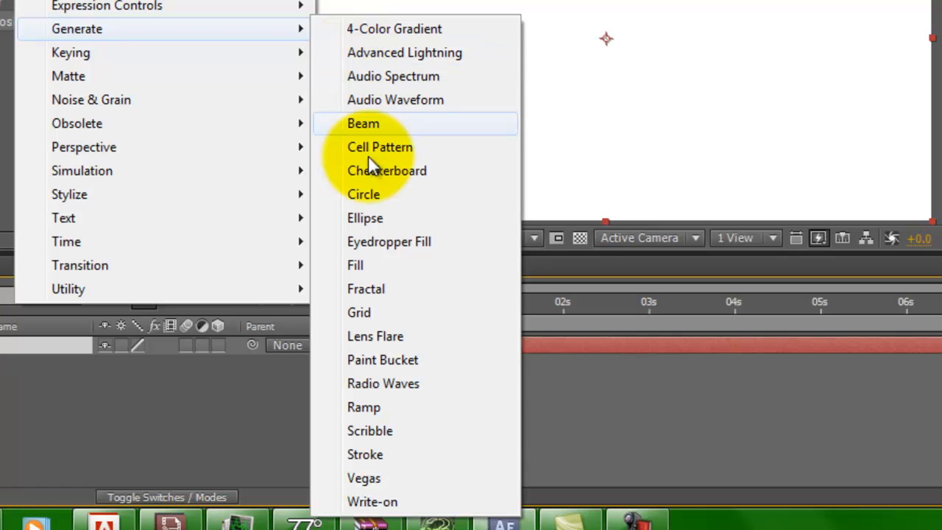
click(386, 407)
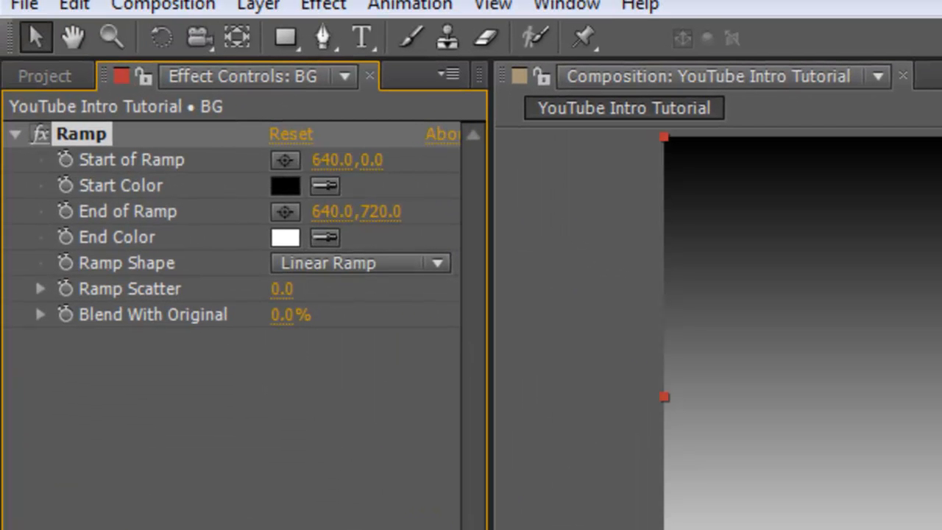
click(392, 257)
click(369, 330)
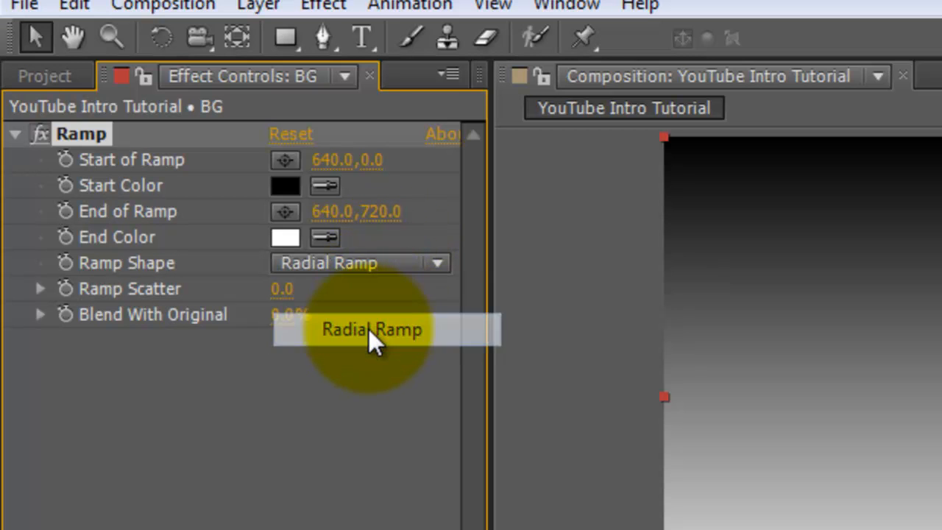
Step: Set the ramp's end color to grey 9B9999 and move its start point to the frame's centre, about 642, 362
click(287, 237)
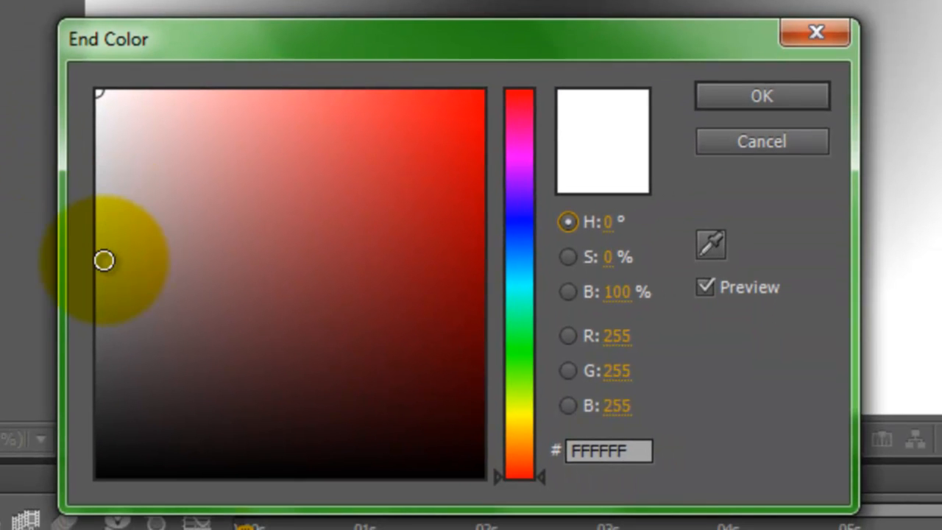
click(392, 379)
drag(104, 260, 101, 241)
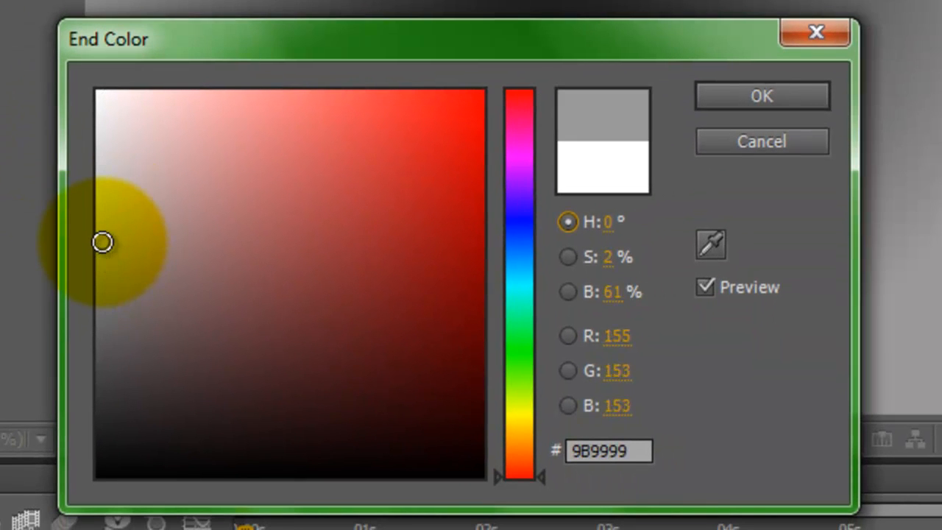
click(797, 72)
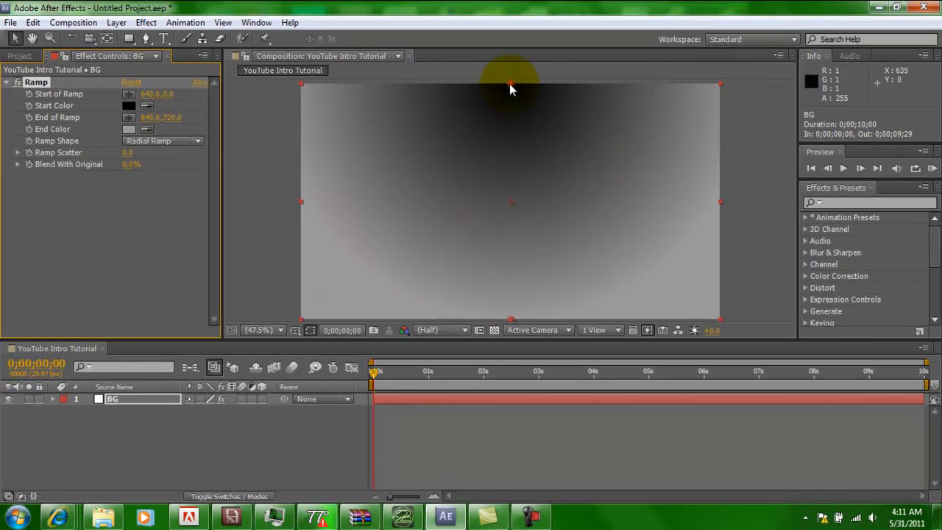
drag(511, 87, 510, 205)
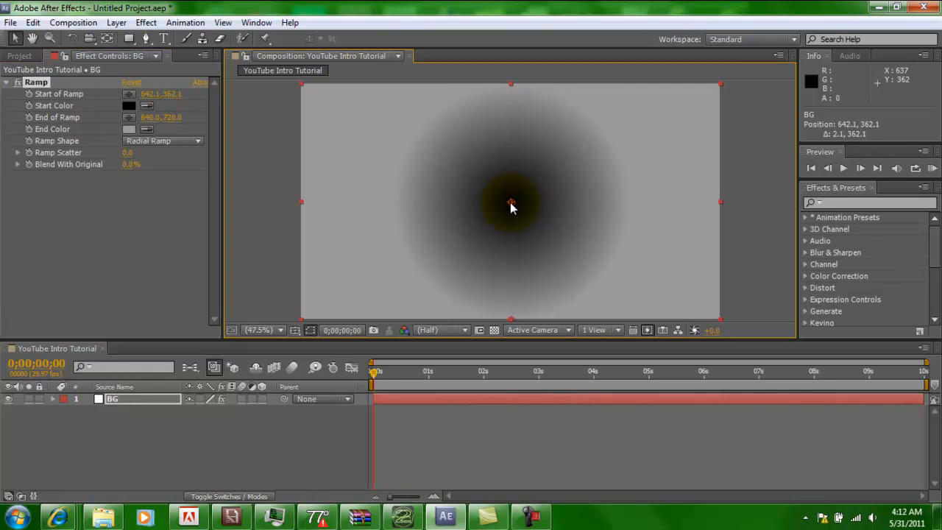
click(412, 193)
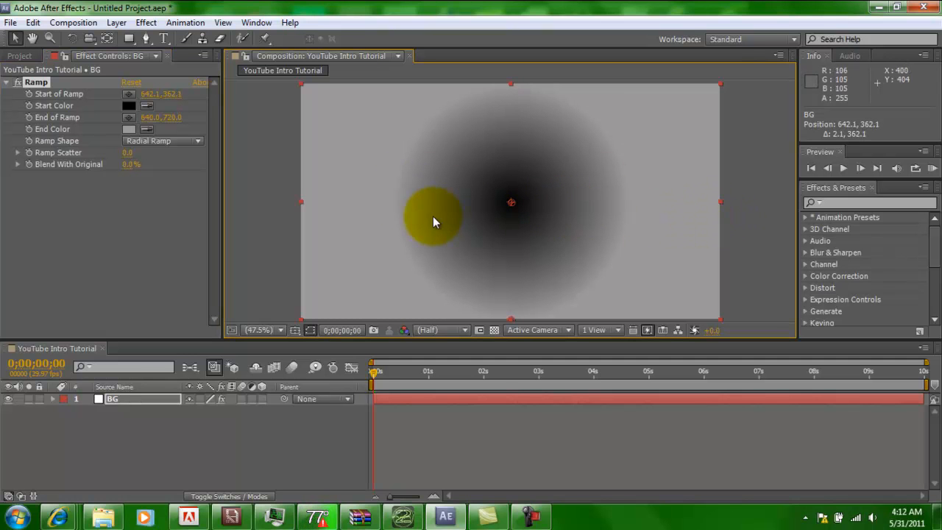
Step: Create a new text layer and set its font to BIRTH OF A HERO at 96 px
click(116, 22)
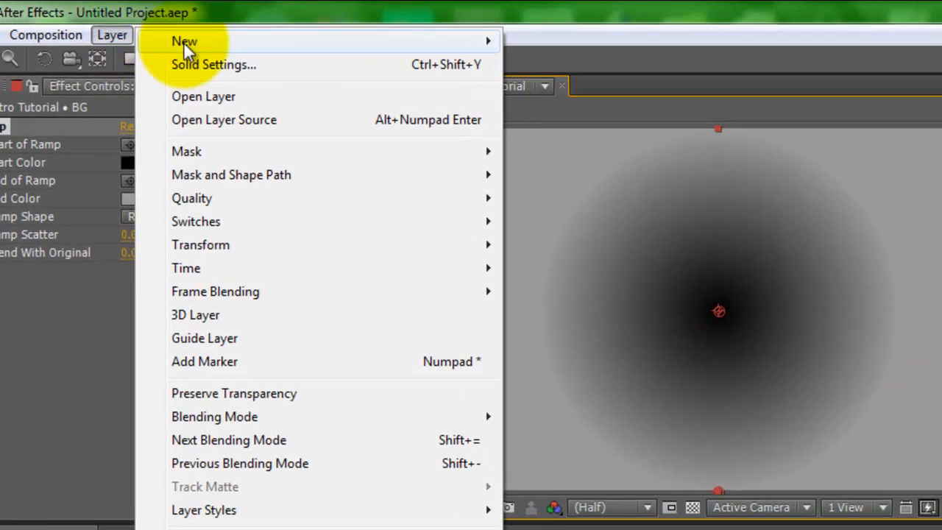
mouse_move(199, 43)
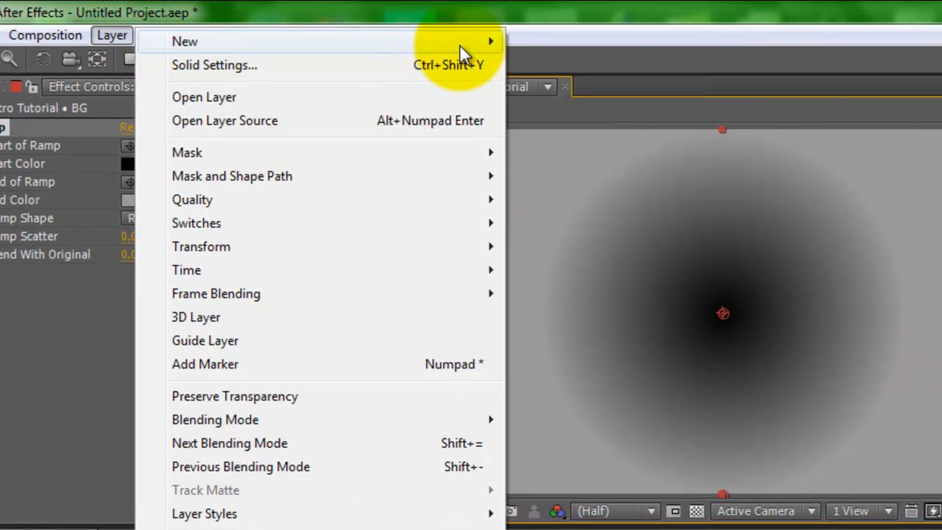
click(522, 41)
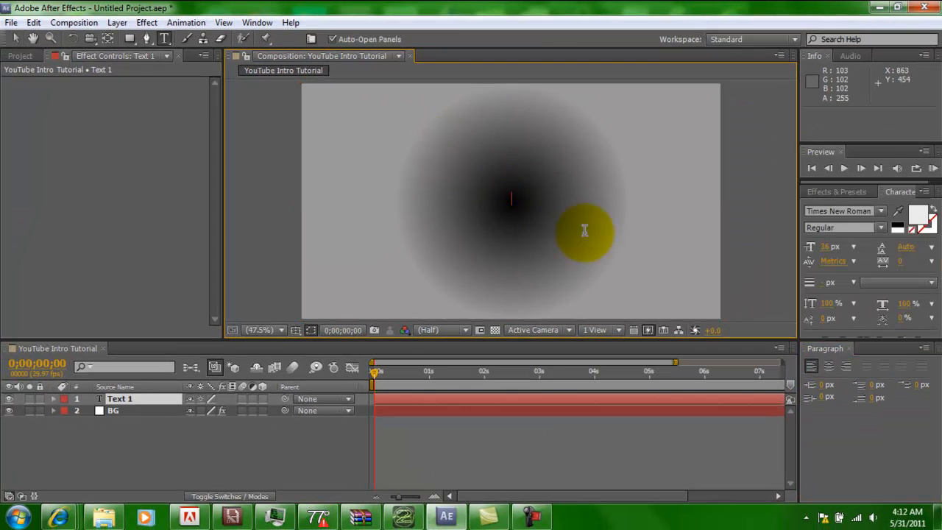
click(879, 211)
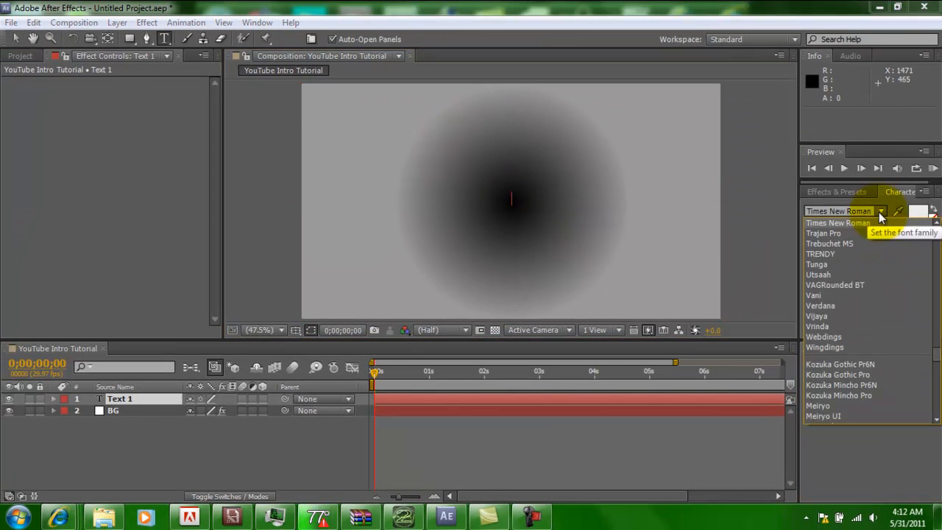
drag(936, 356, 933, 211)
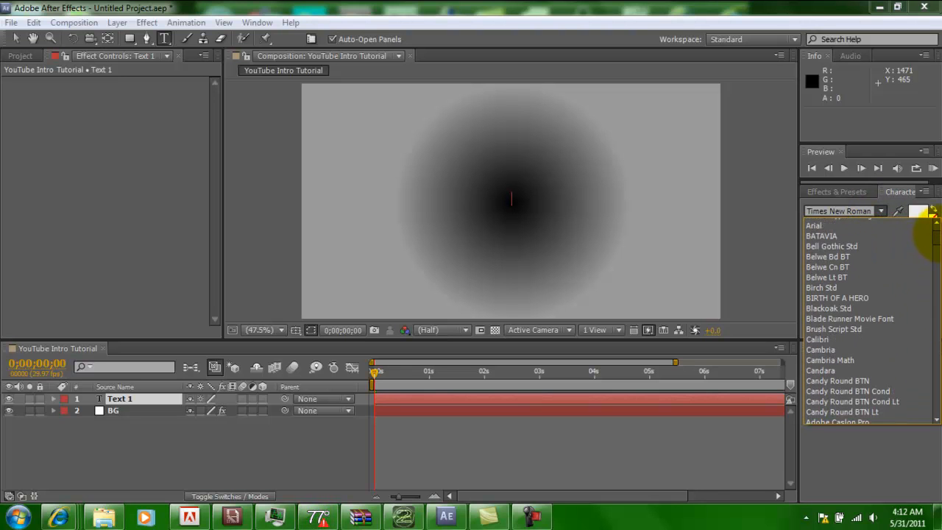
click(866, 298)
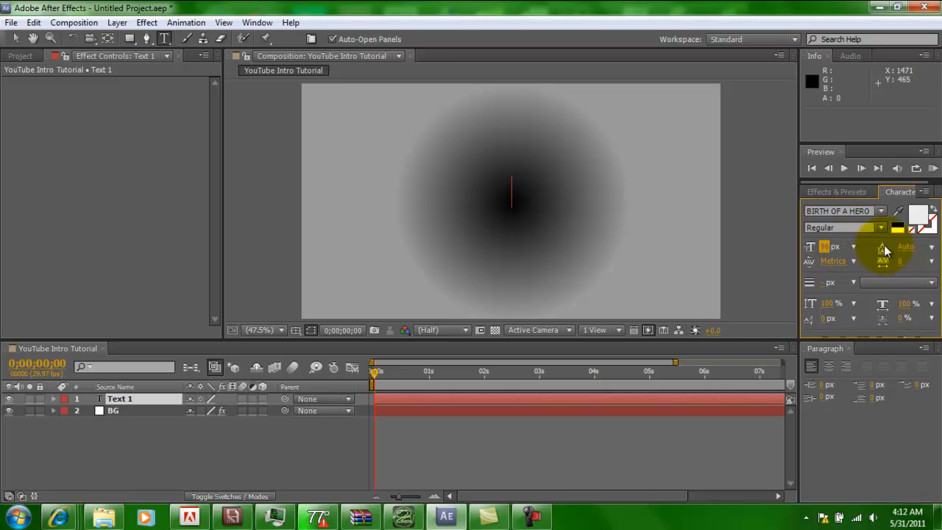
Step: Set the text color to bright red and enter "WeHostLobbies" in the text layer
click(918, 214)
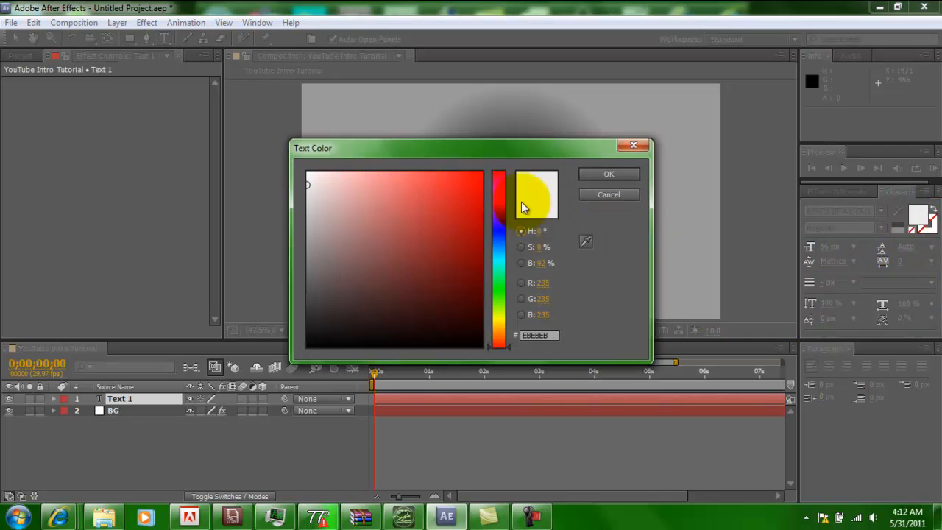
click(482, 174)
click(608, 173)
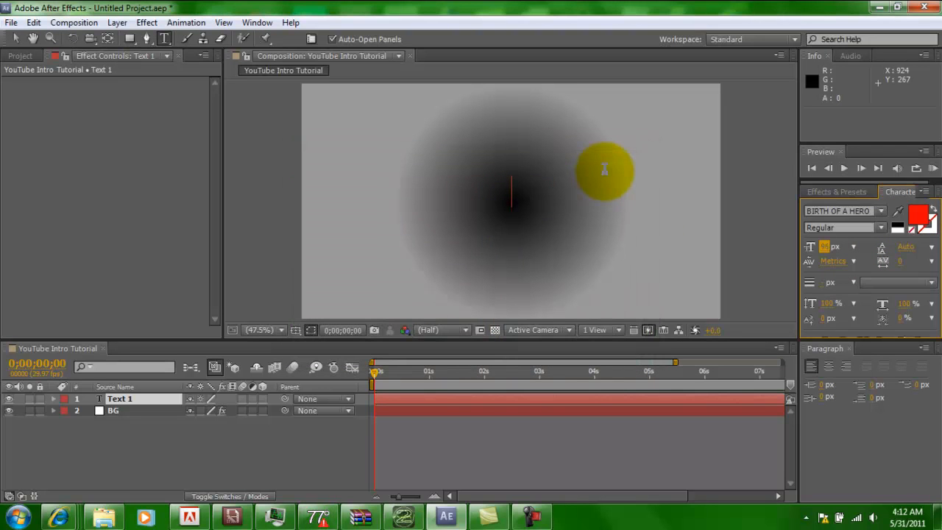
click(605, 171)
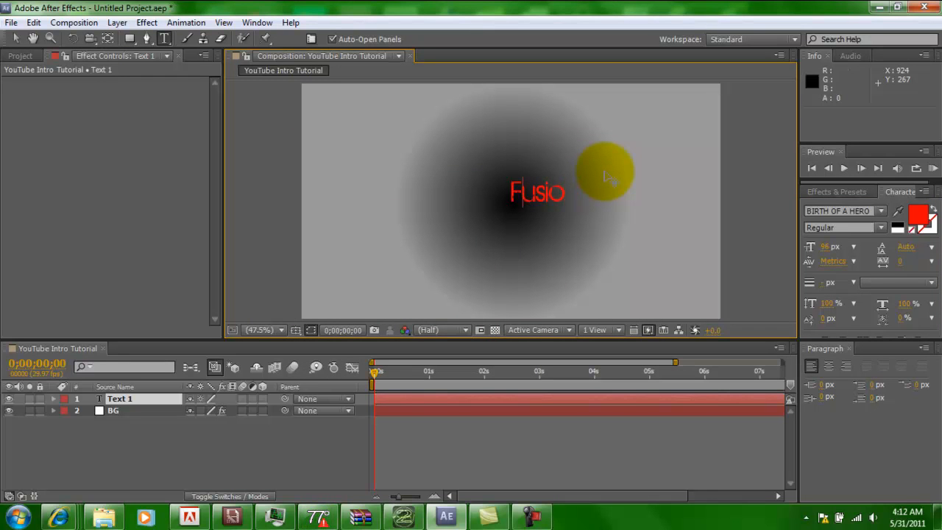
text(WeHostLab)
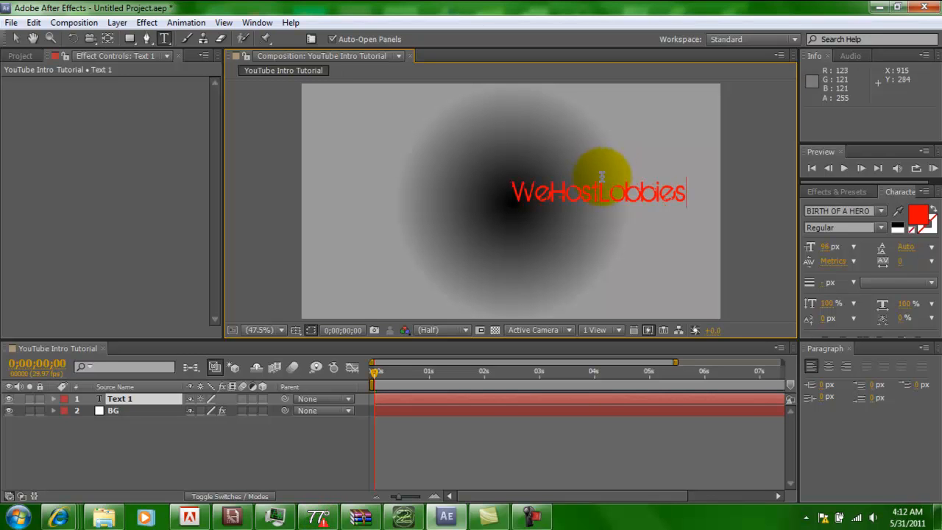
Step: Set the whole WeHostLobbies text to 126 px and move it to the middle of the frame over the dark gradient centre
click(828, 248)
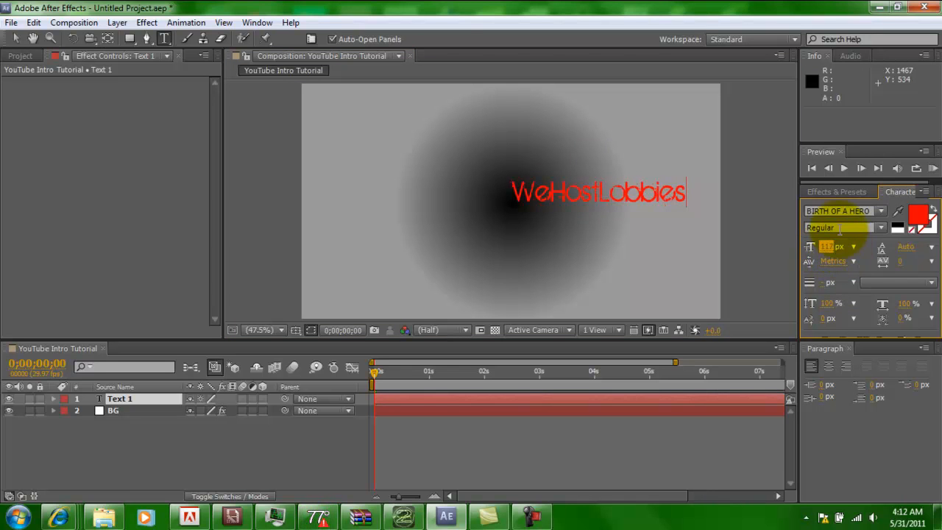
click(933, 108)
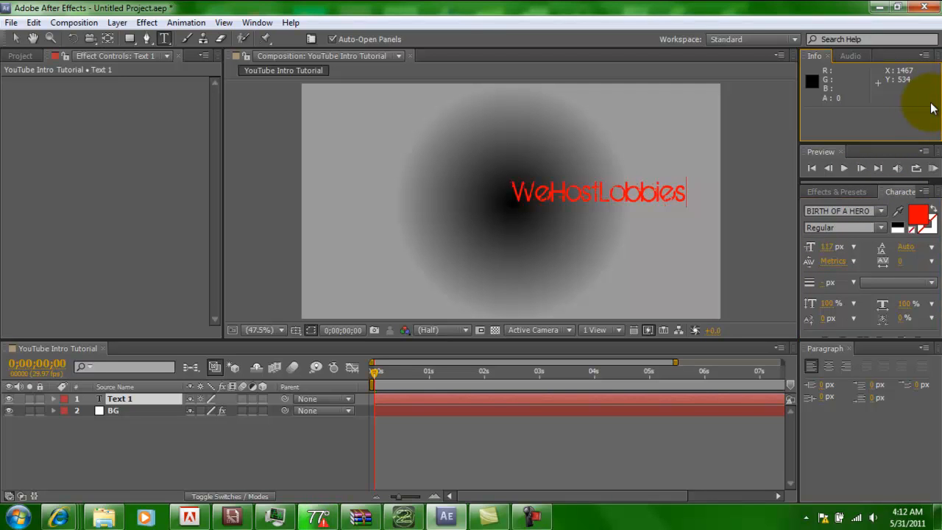
click(580, 194)
drag(686, 190, 496, 208)
drag(829, 245, 843, 247)
click(836, 242)
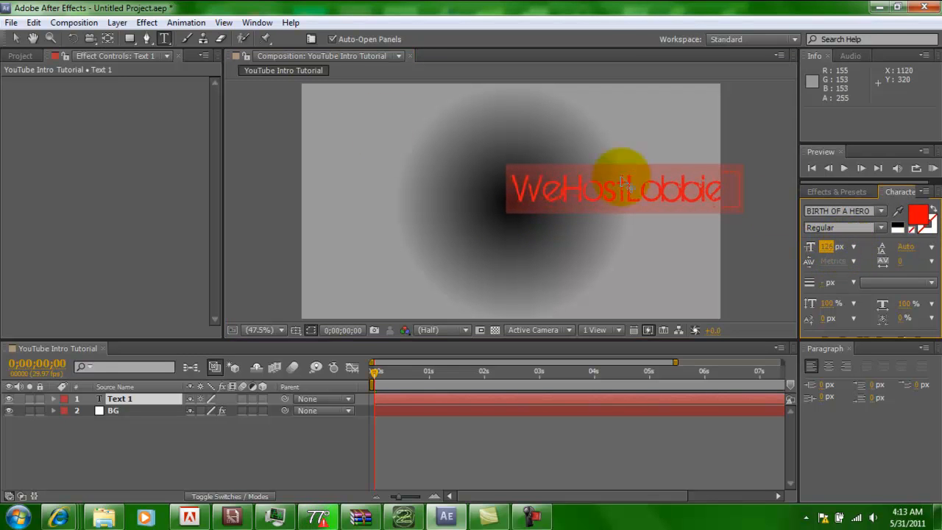
click(14, 40)
drag(625, 189, 517, 208)
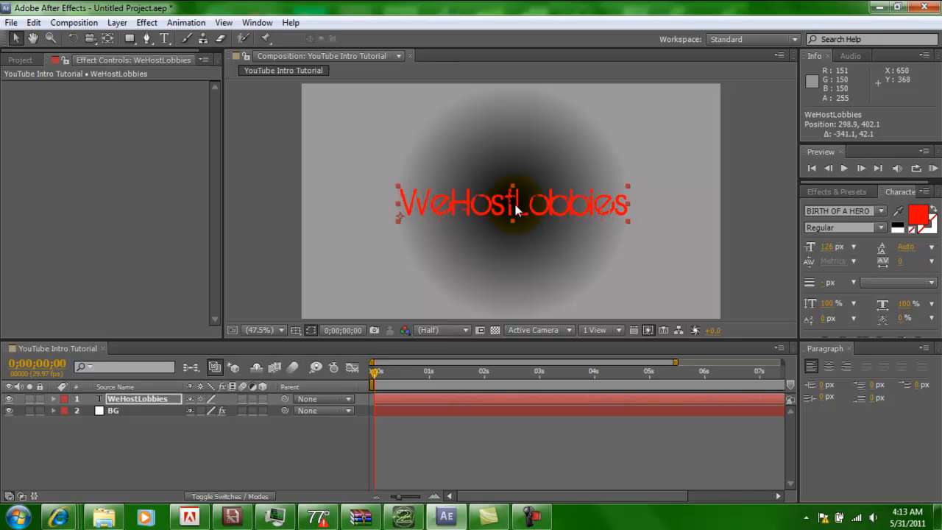
Step: Apply the 4-Color Gradient effect to the WeHostLobbies text layer
click(794, 268)
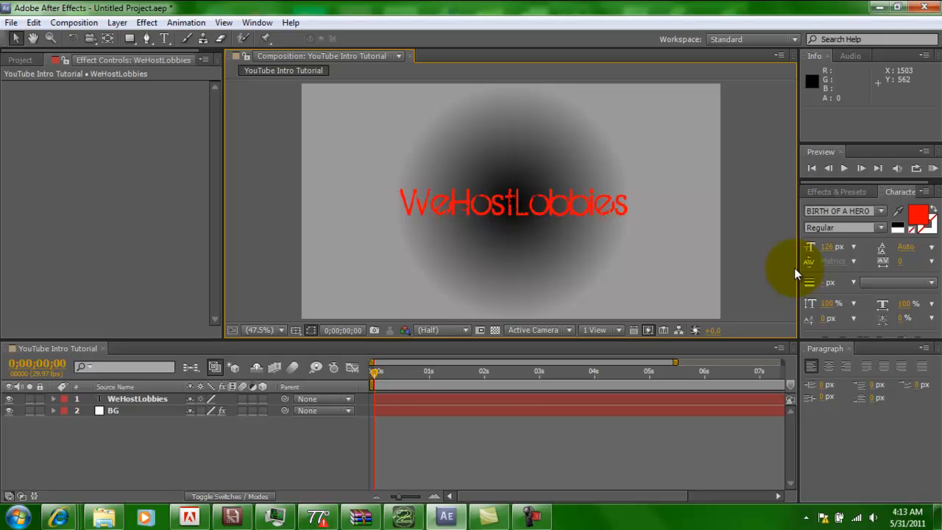
click(132, 399)
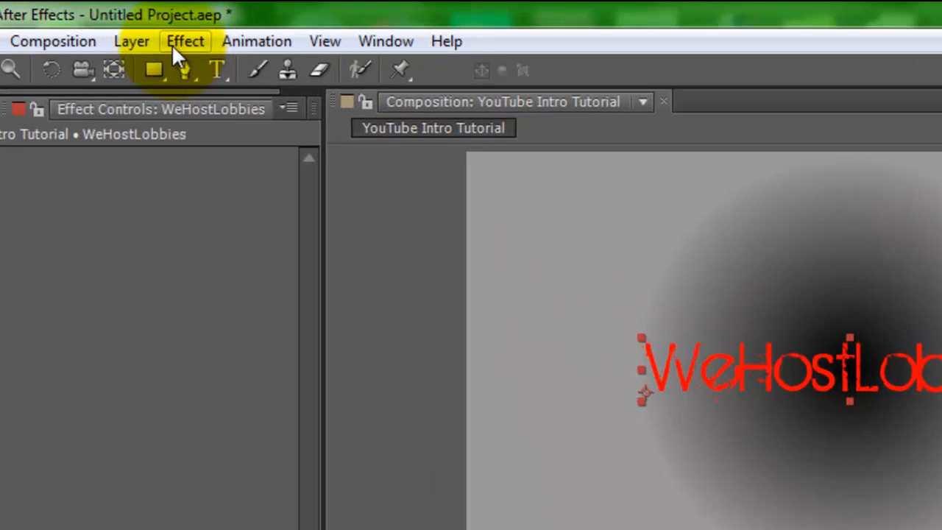
click(148, 25)
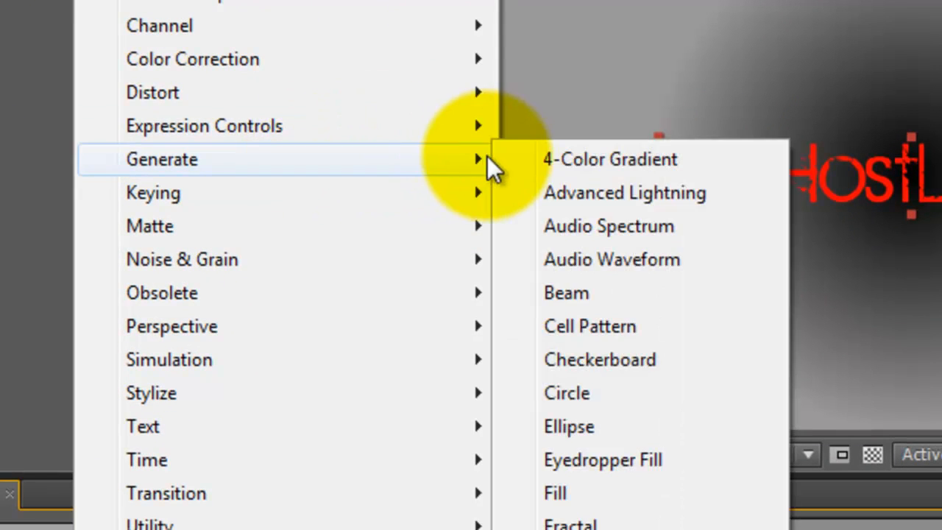
mouse_move(478, 159)
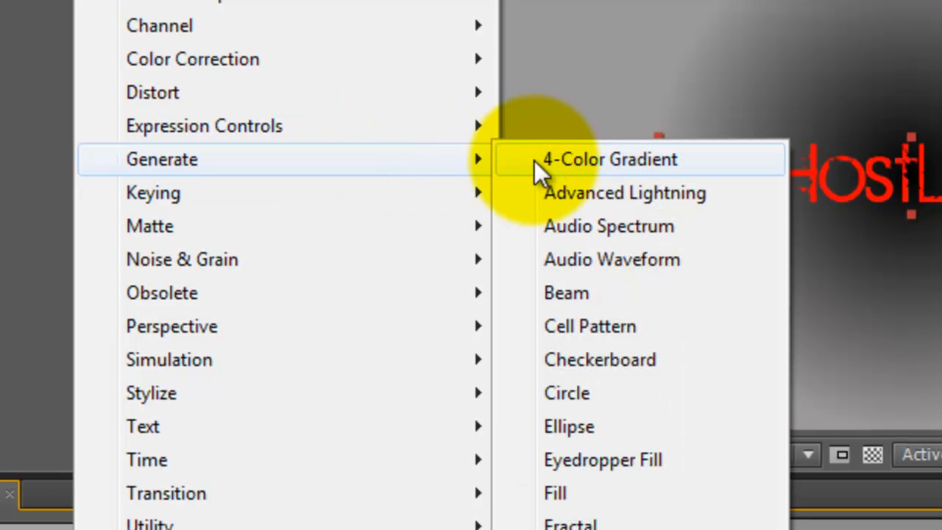
click(577, 160)
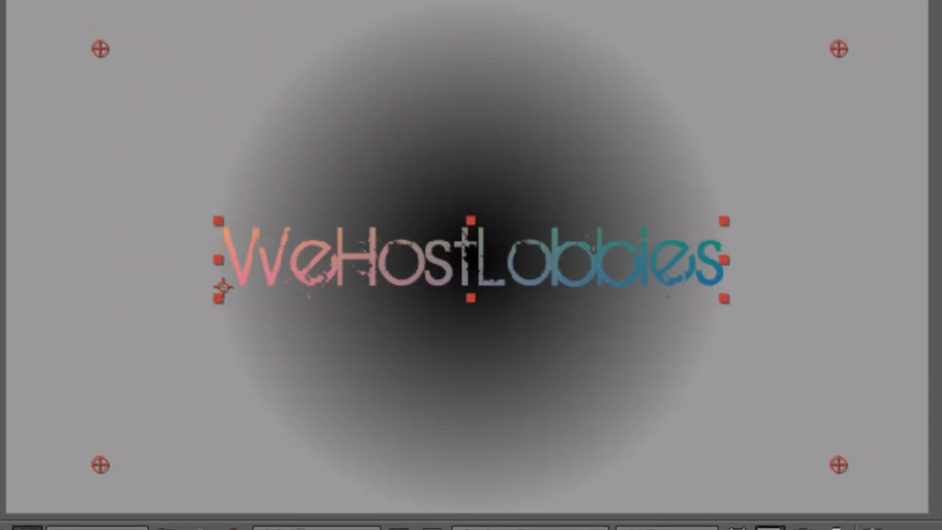
Step: Shift the title slightly upward and place the gradient's Point 1 above its left half, at about 540.6, 181.5
drag(100, 48, 456, 187)
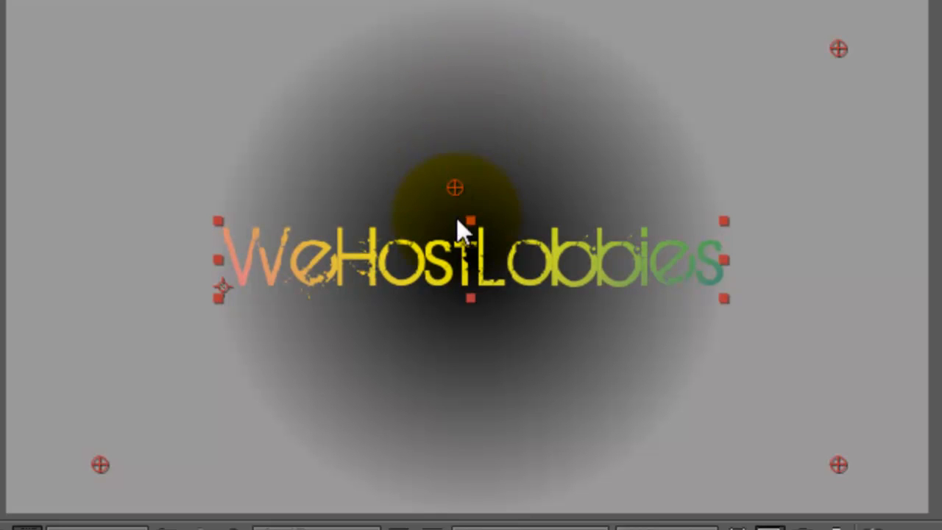
drag(464, 250, 465, 225)
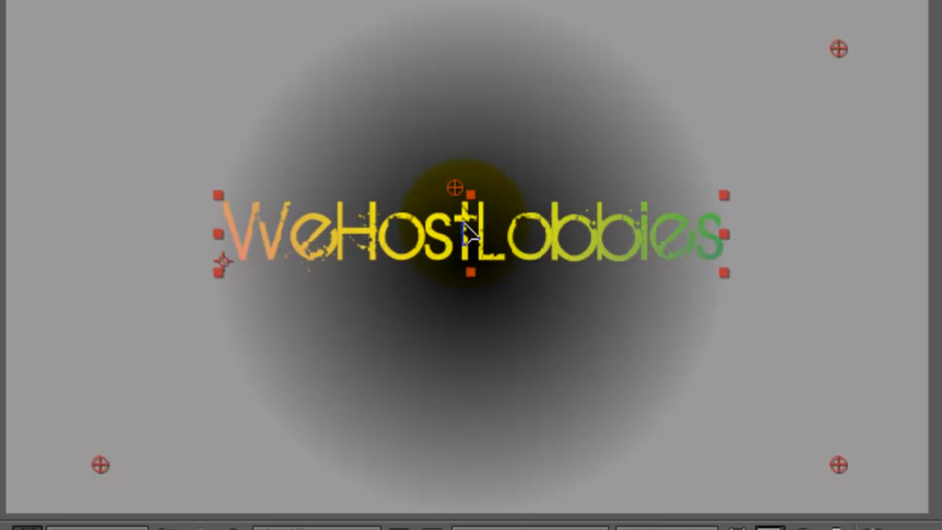
drag(453, 187, 394, 118)
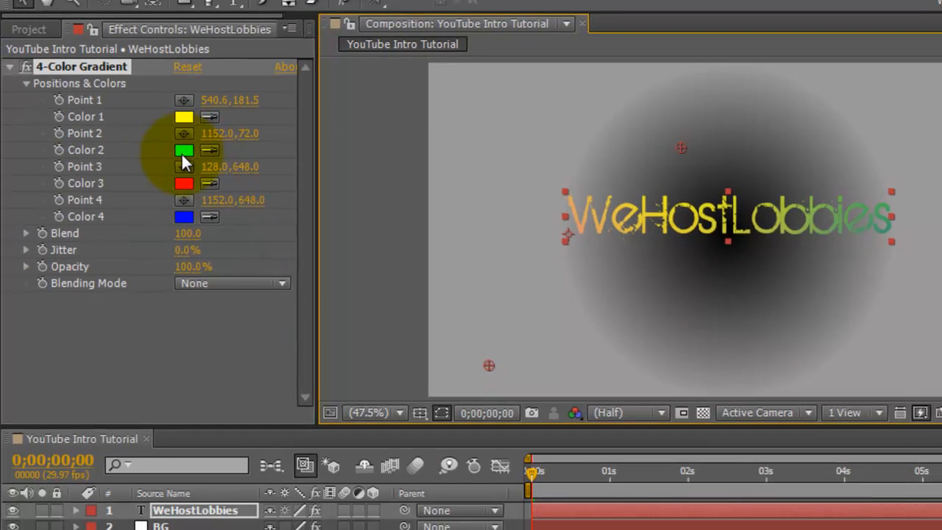
Step: Set the gradient's Color 2 to cyan and its Color 3 to magenta FF00FF
click(184, 151)
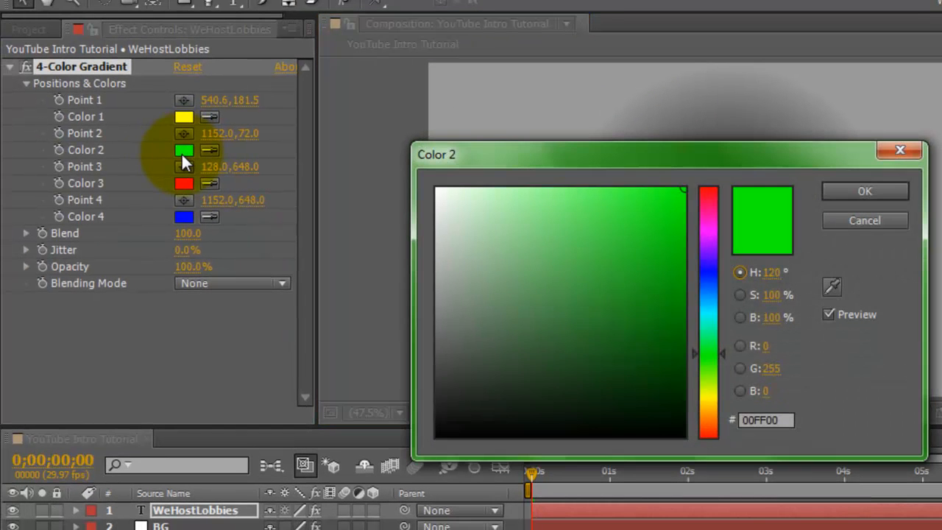
click(716, 312)
click(881, 194)
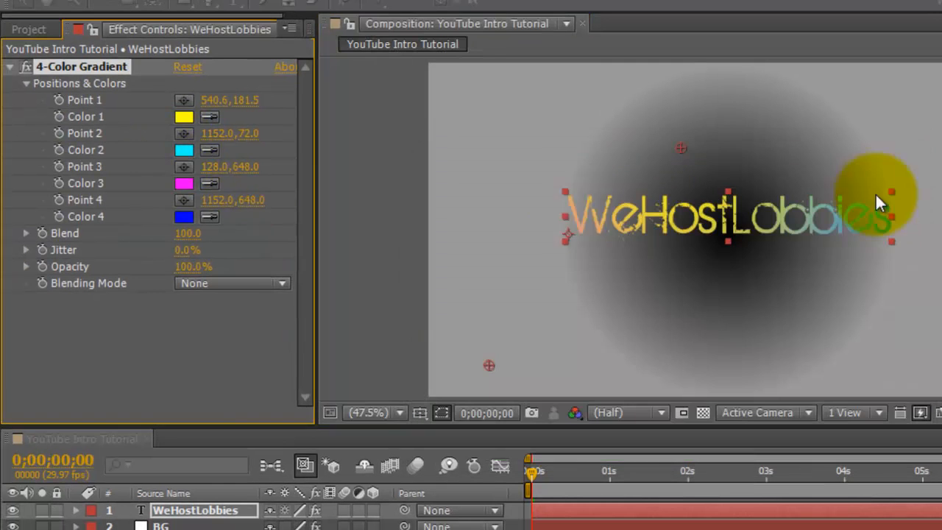
click(184, 183)
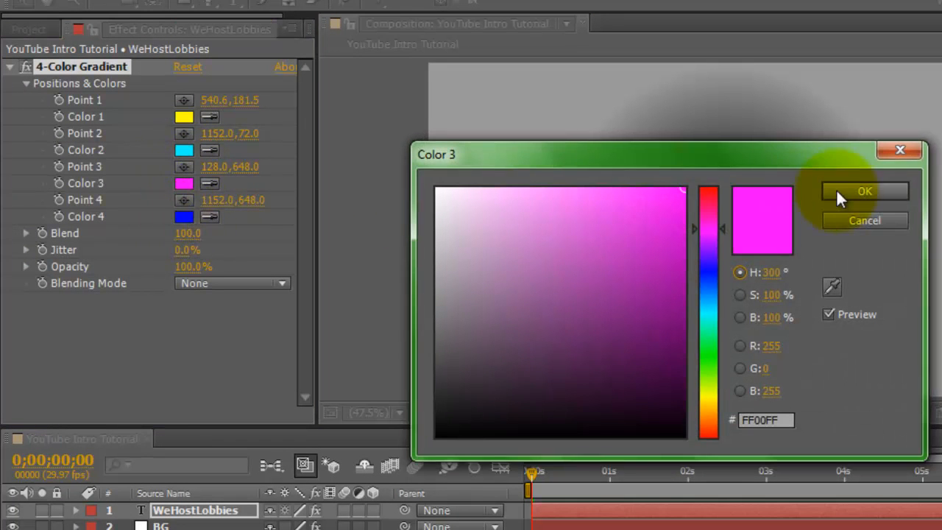
click(836, 189)
Step: Set the gradient's Color 4 to green 00FF0C
click(184, 217)
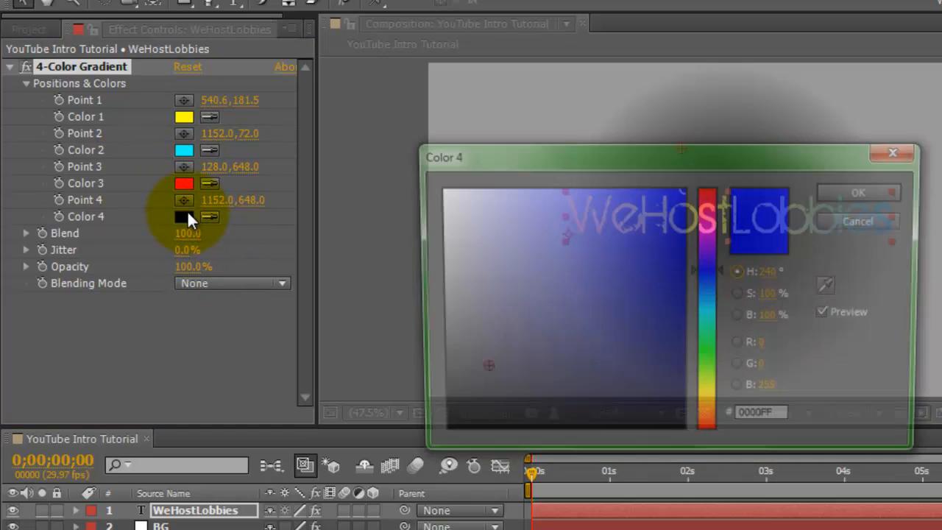
click(714, 347)
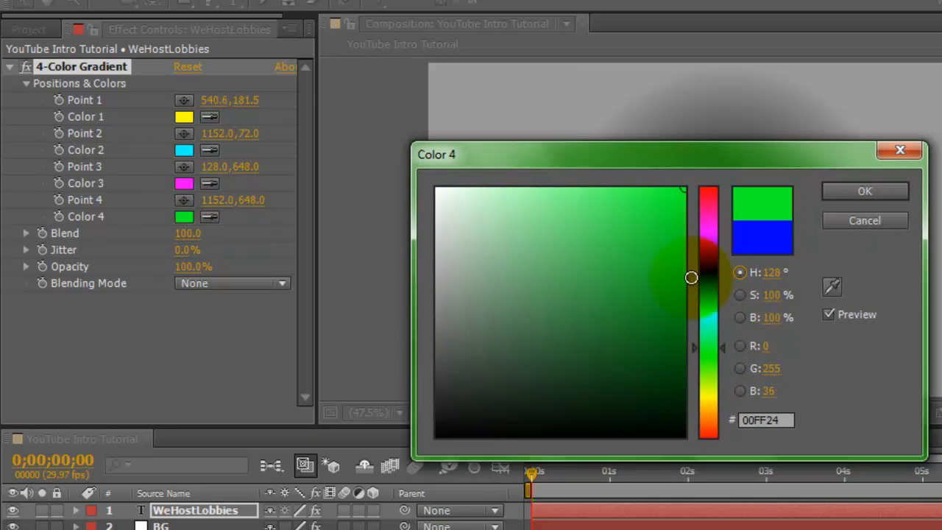
drag(714, 357, 714, 352)
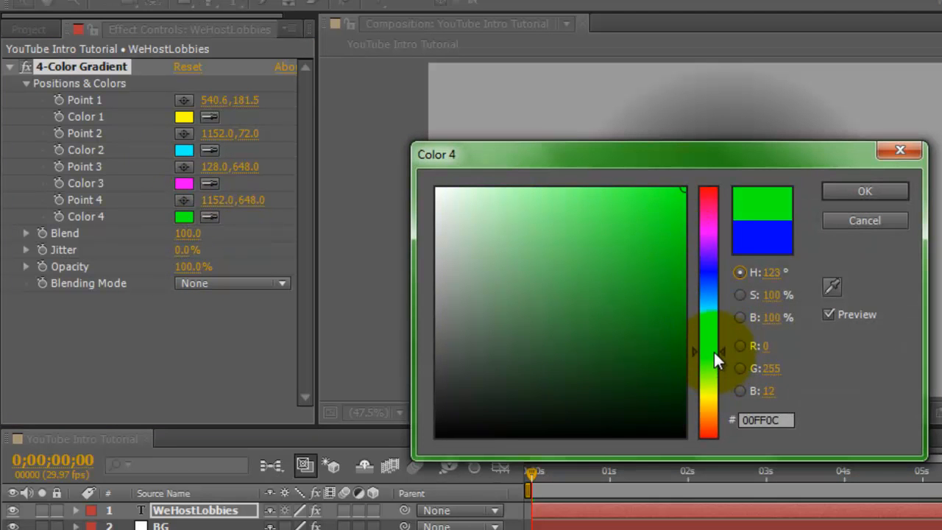
click(880, 194)
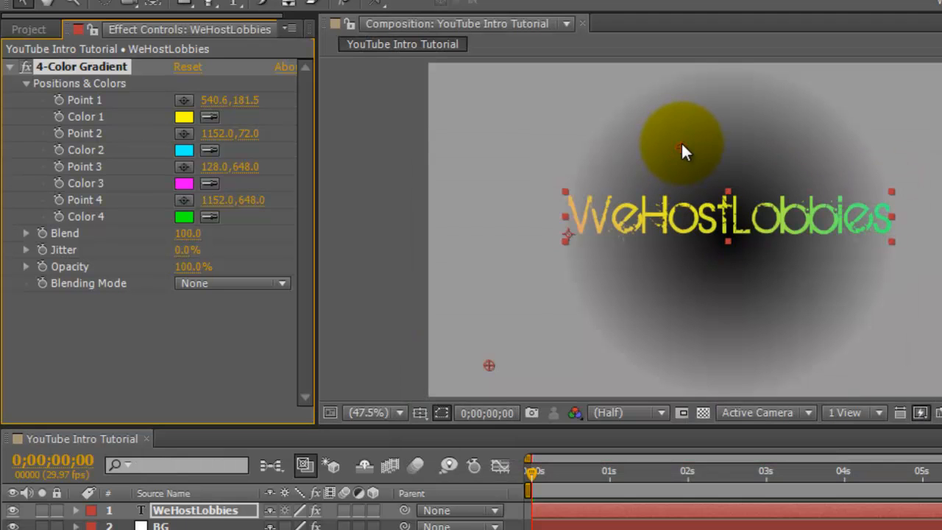
Step: Set starting keyframes at 0 s for gradient Points 1 to 4 and reveal the title layer's animated properties
click(54, 100)
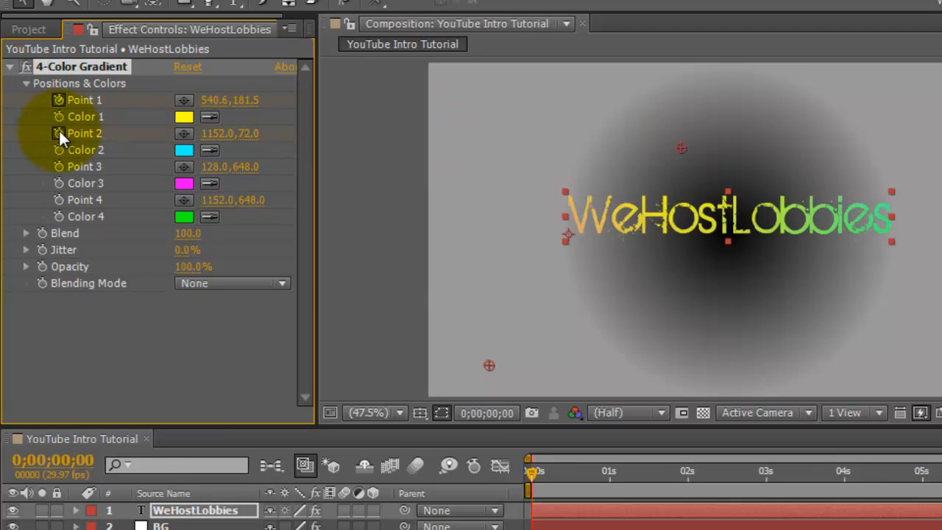
click(58, 132)
click(58, 166)
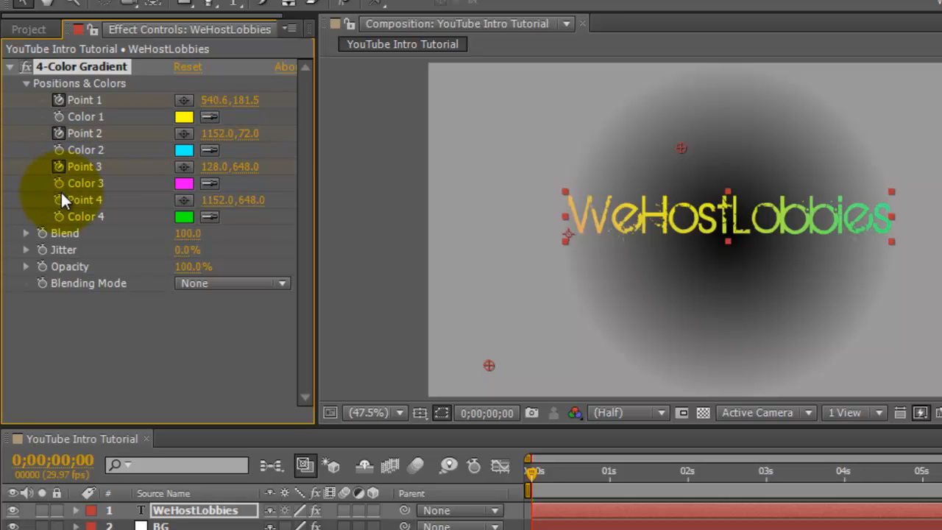
click(59, 200)
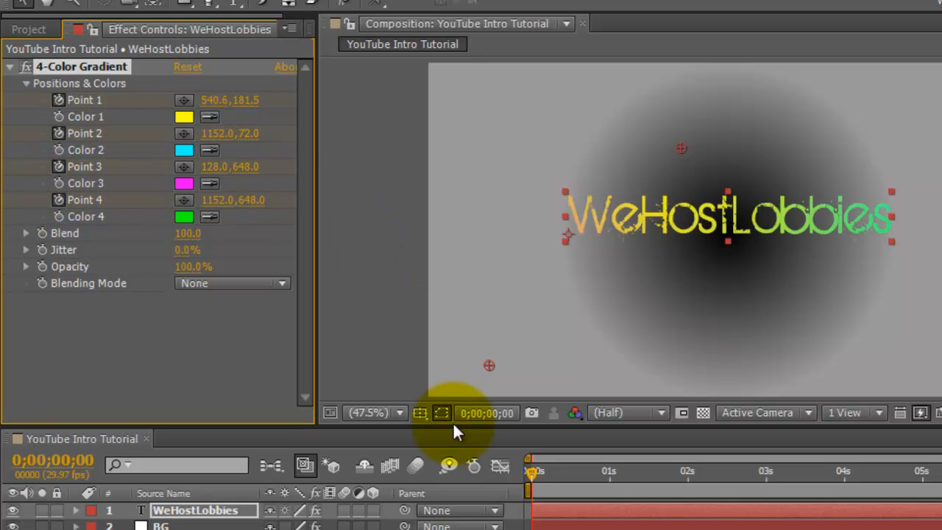
key(u)
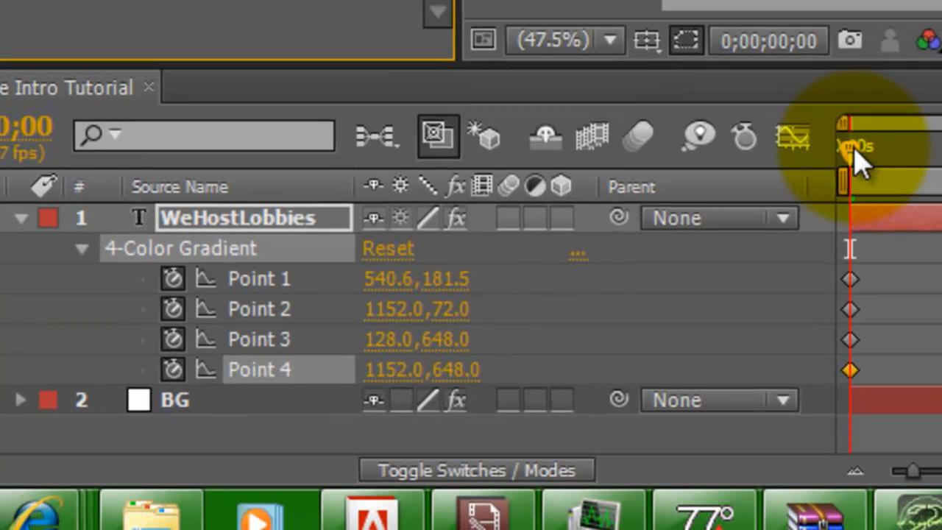
Step: At 1 s, move Point 1 to the frame's lower right, Point 4 upper left, Point 3 above "Lobbies" and Point 2 below the title's centre
drag(849, 147, 269, 236)
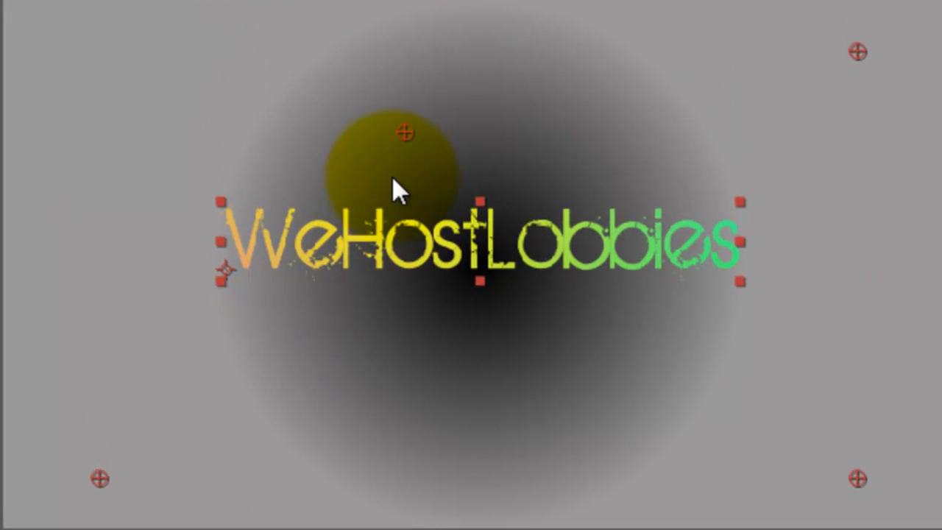
drag(403, 142, 661, 454)
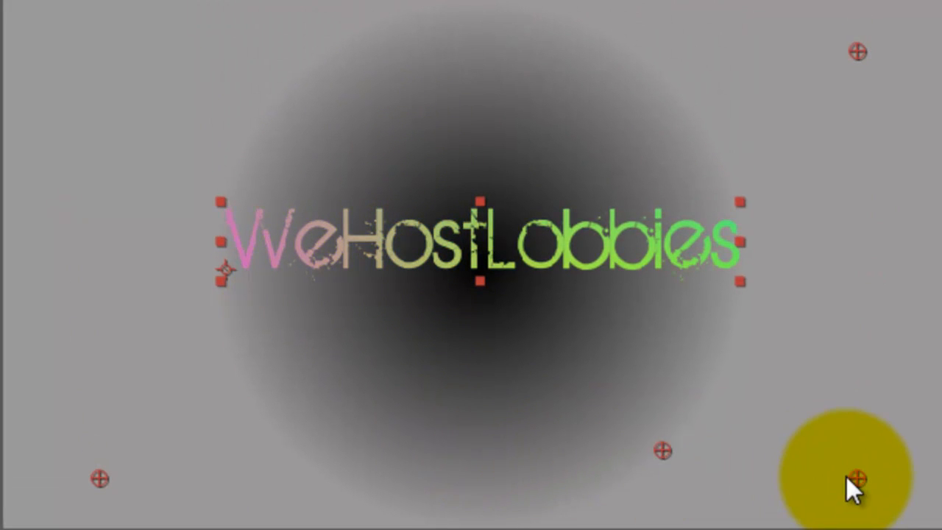
drag(859, 477, 244, 109)
drag(95, 468, 565, 88)
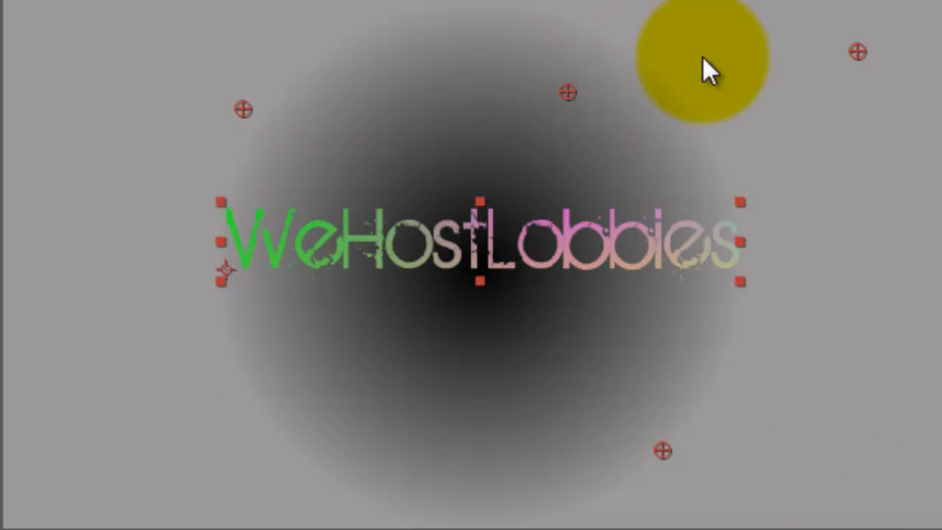
drag(859, 53, 440, 320)
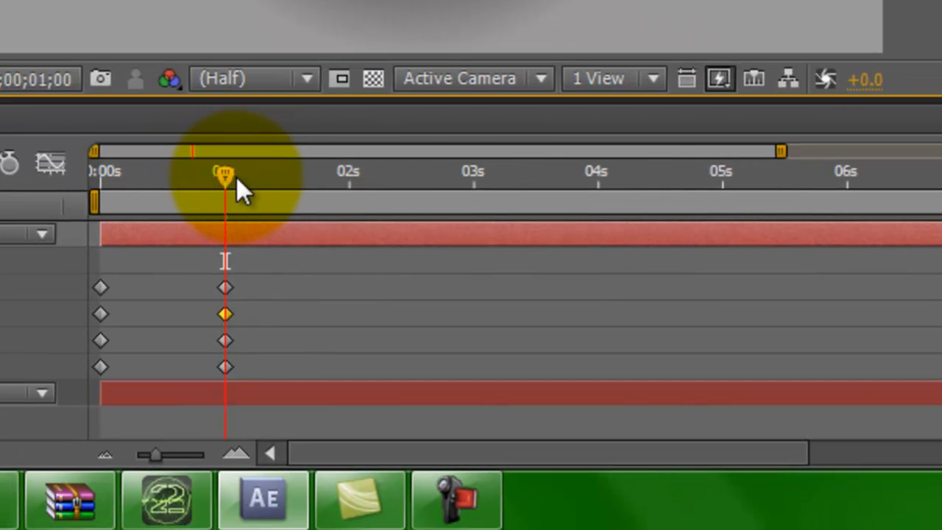
Step: At 2 s, move Point 2 just above the title, Point 4 onto its right end, Point 3 onto its left end and Point 1 just below it
drag(220, 177, 351, 196)
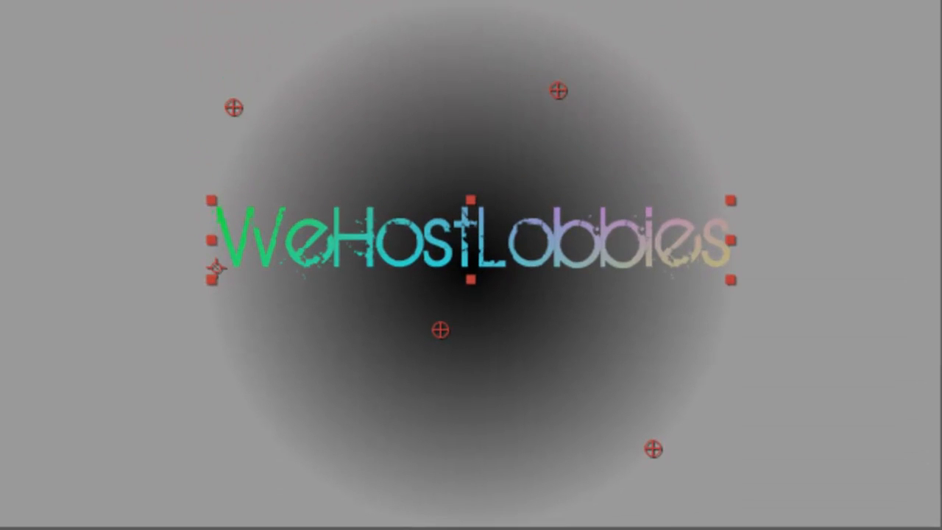
drag(436, 330, 430, 180)
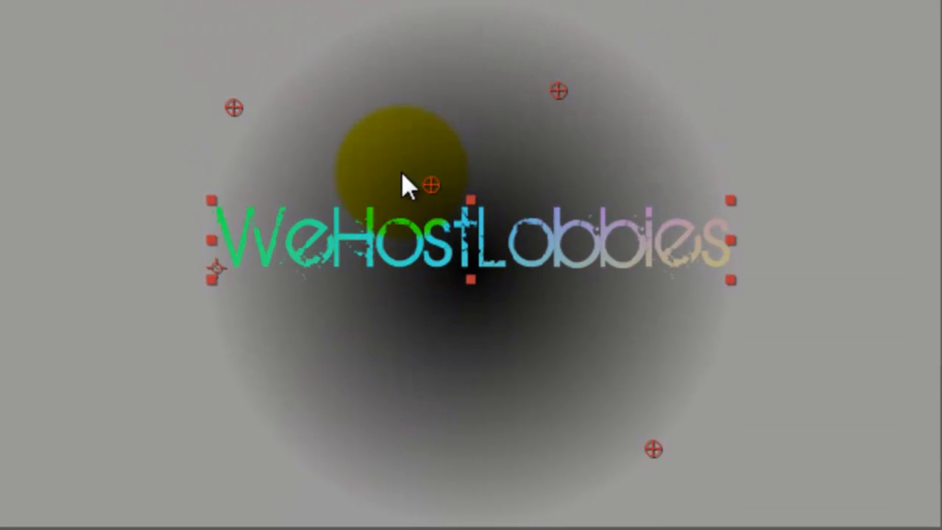
drag(243, 115, 627, 245)
drag(557, 90, 274, 222)
drag(650, 446, 477, 321)
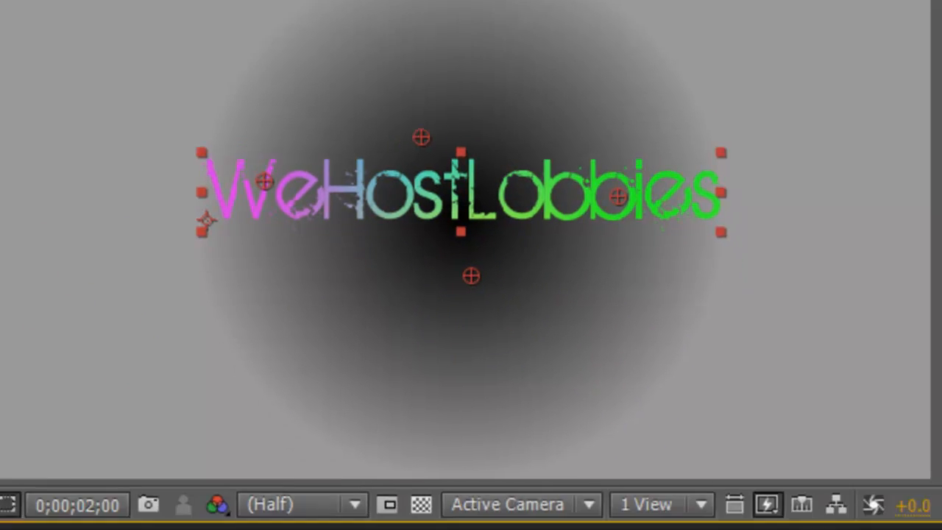
Step: At 3 s, move gradient Point 2 below the title's left part and Point 3 above its right half
drag(331, 294, 440, 226)
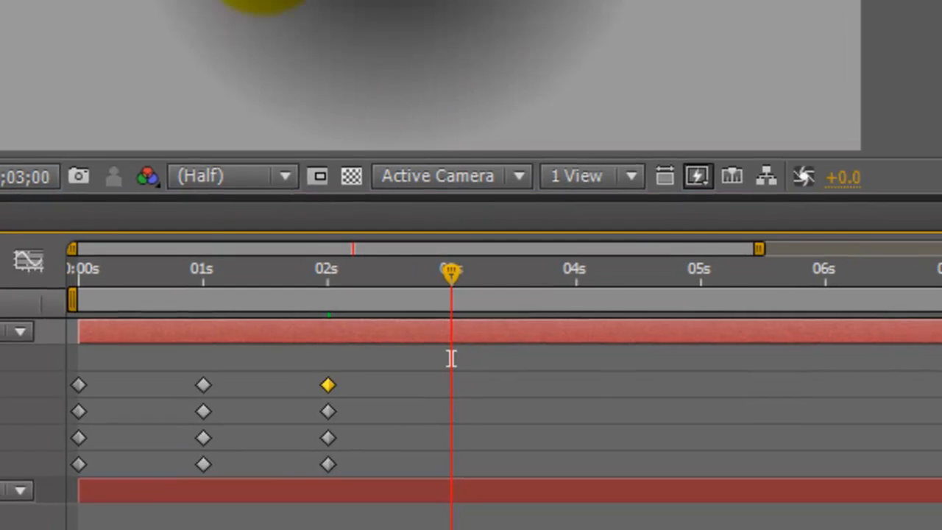
drag(299, 323, 284, 380)
drag(263, 233, 542, 139)
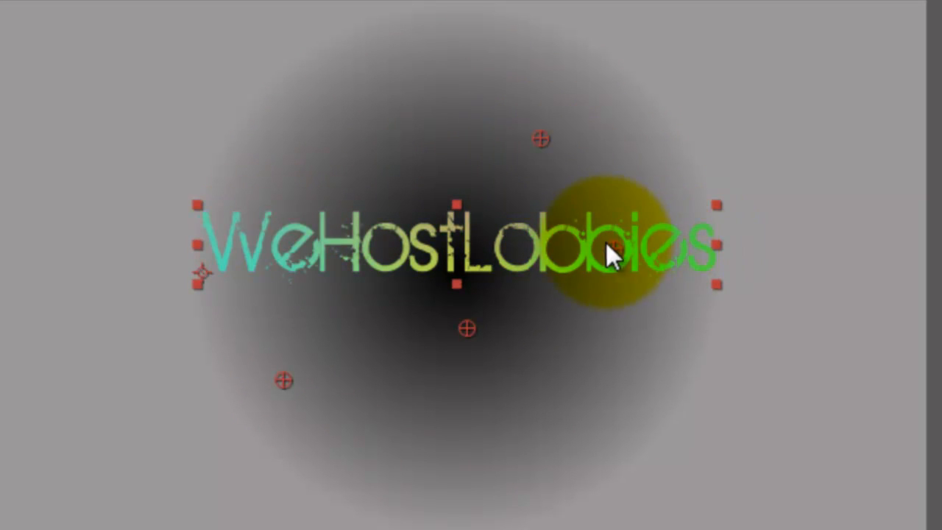
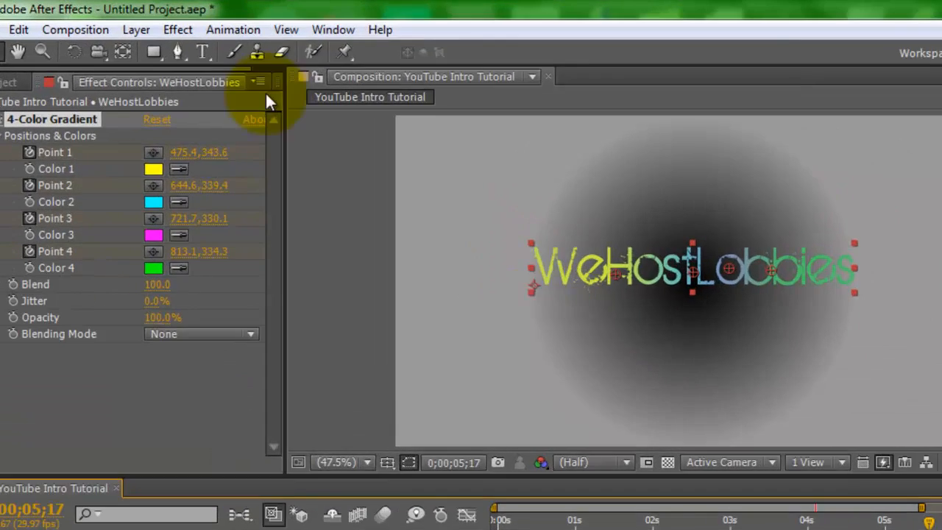
click(129, 38)
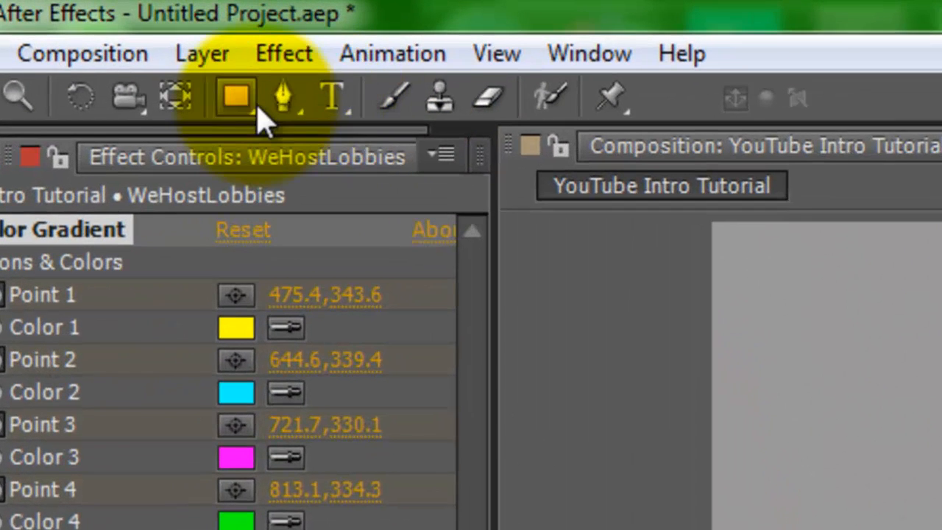
click(206, 55)
mouse_move(331, 73)
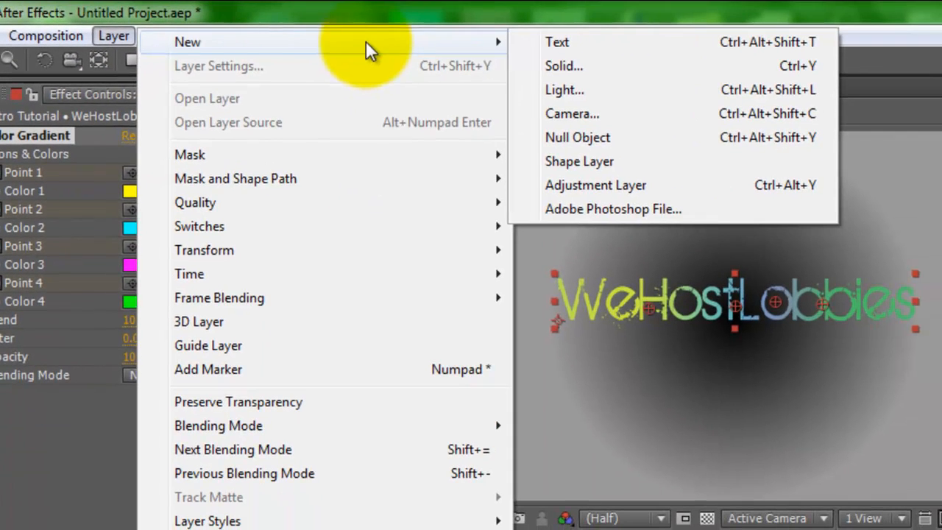
click(544, 42)
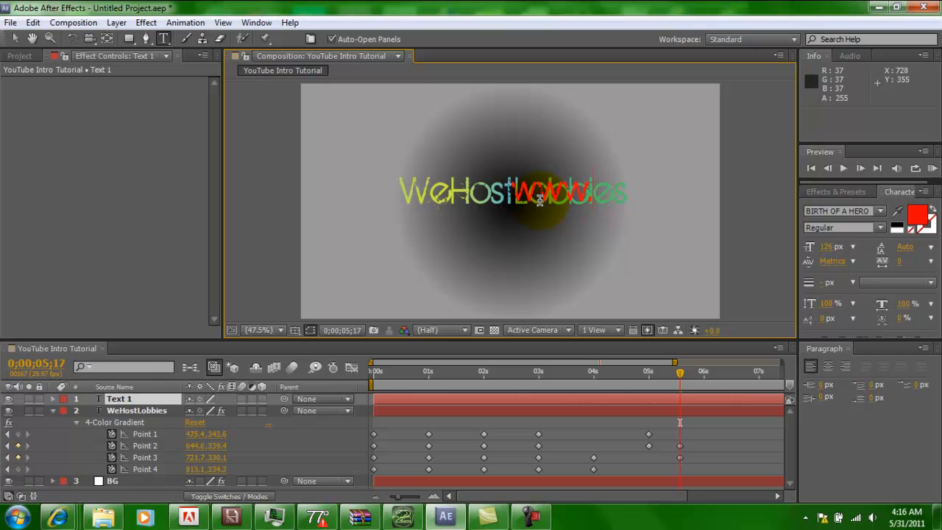
drag(548, 200, 590, 193)
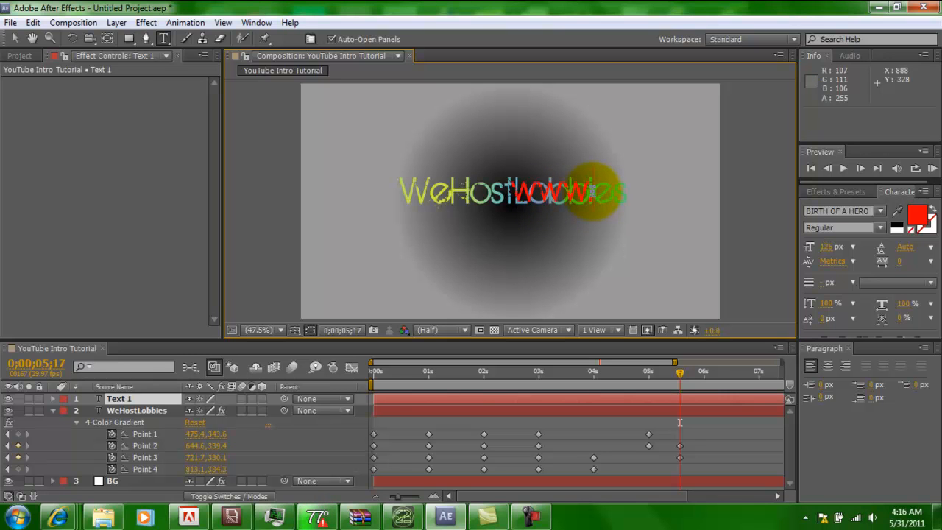
text(tube)
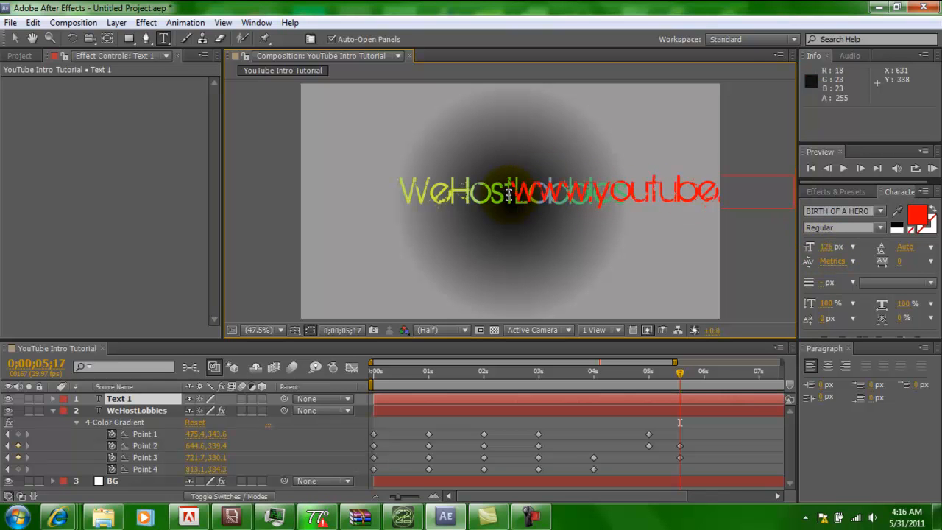
drag(515, 193, 736, 192)
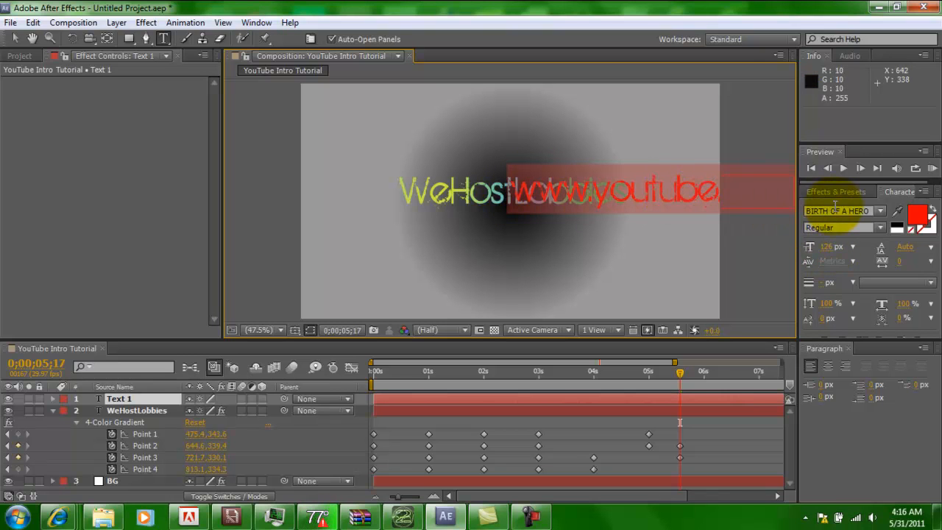
drag(826, 248, 788, 253)
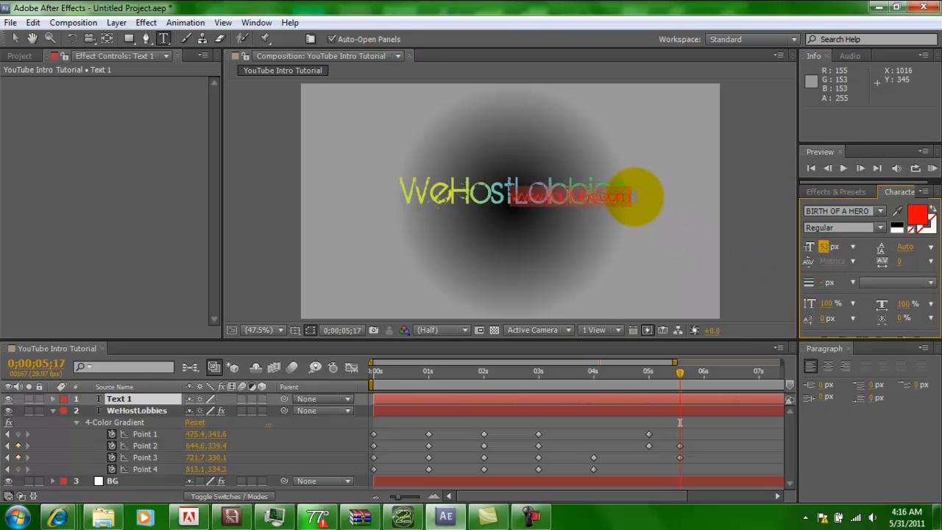
click(647, 195)
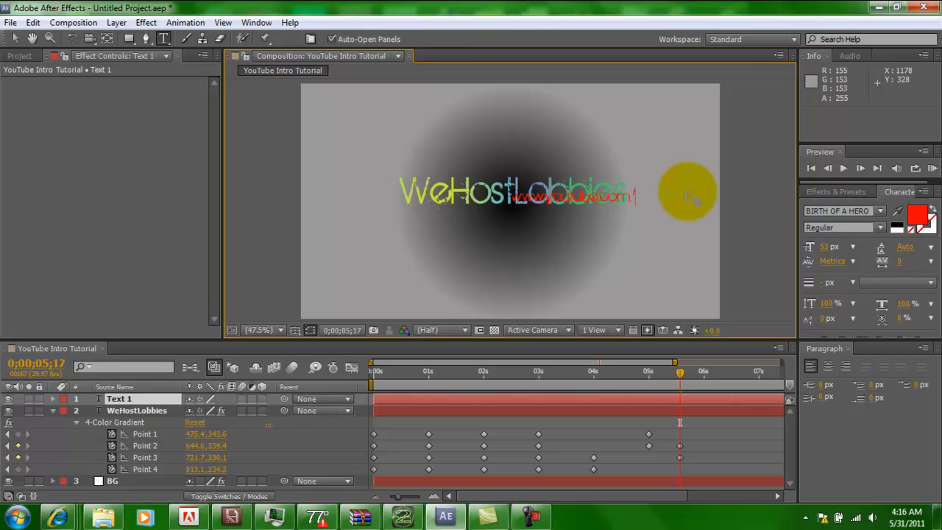
text(/We)
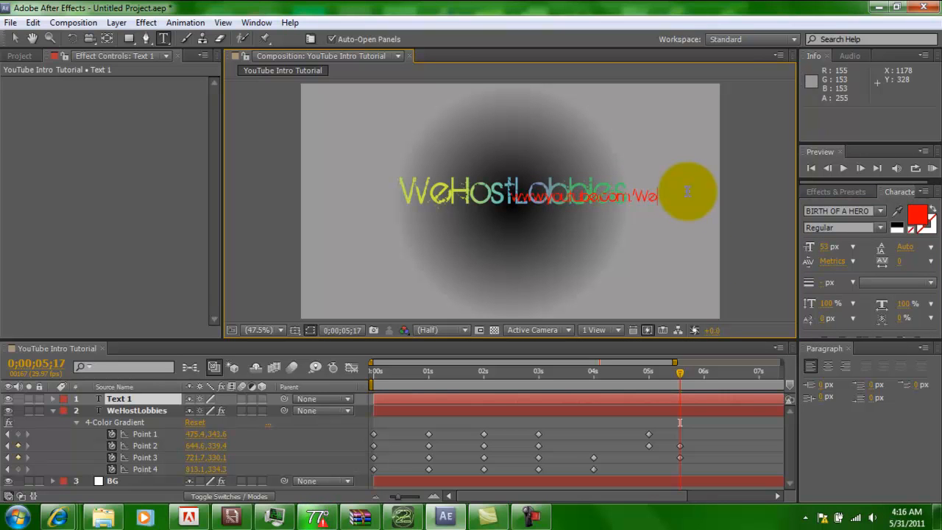
text(Hos)
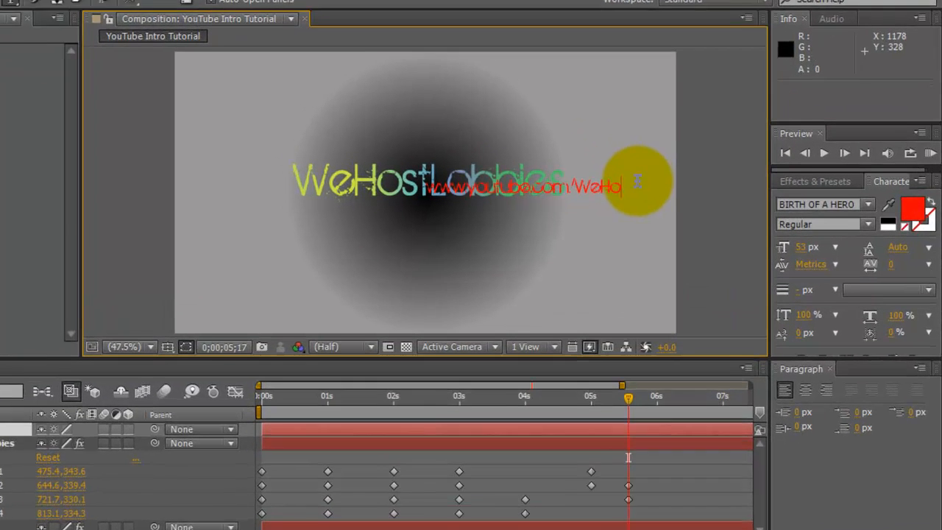
text(tLobbie)
Step: Recolor the whole address text black and set its size to 44 px
drag(667, 183, 395, 190)
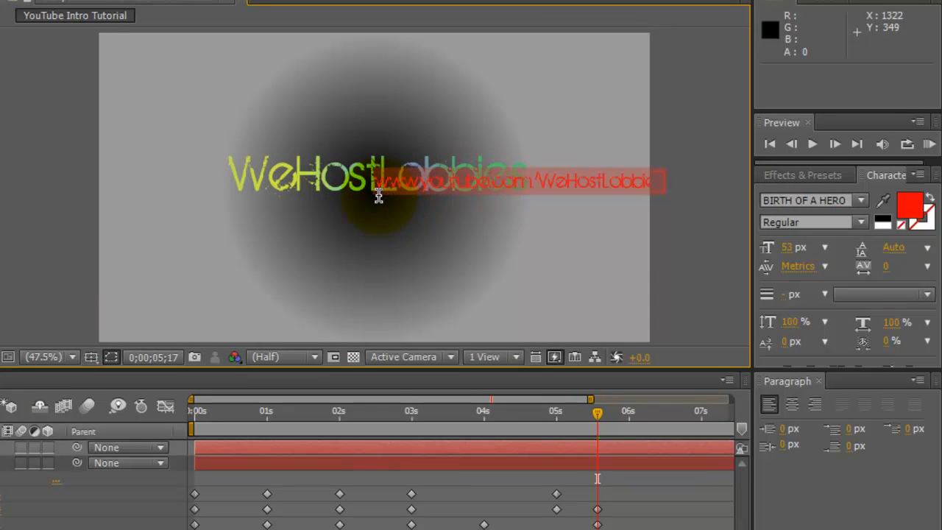
click(910, 205)
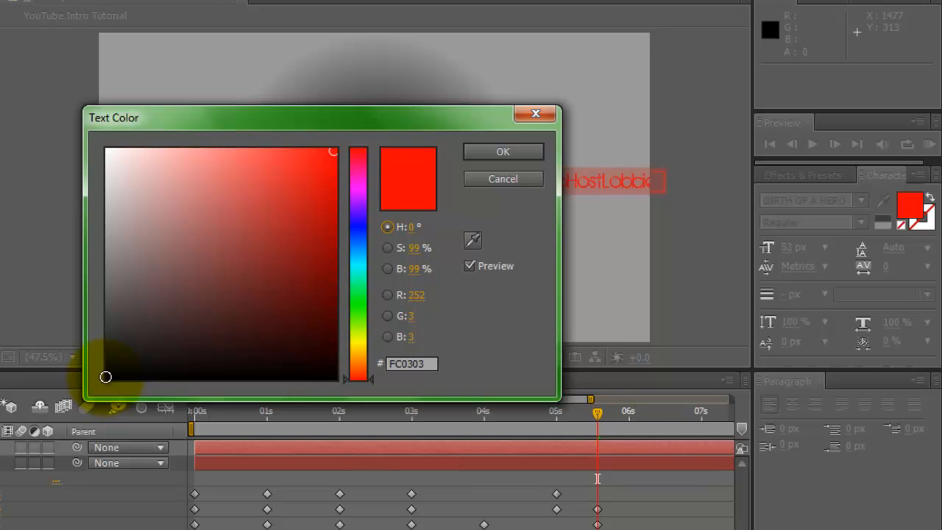
click(105, 377)
click(511, 156)
mouse_move(787, 253)
mouse_down()
mouse_move(799, 262)
mouse_move(787, 258)
mouse_up()
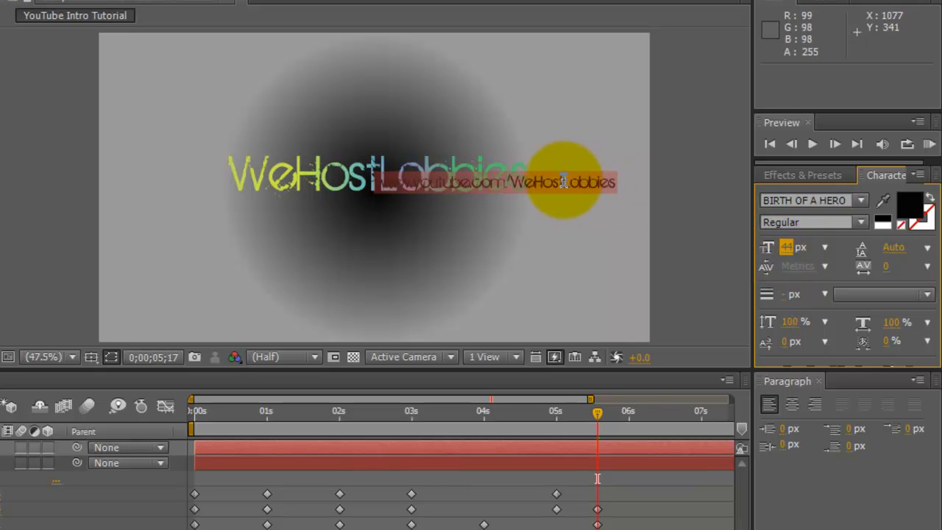
key(v)
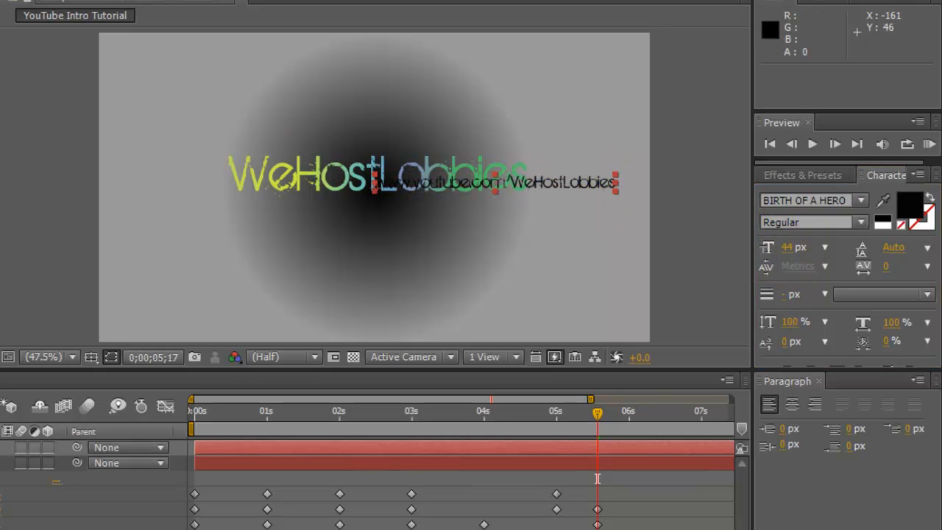
drag(453, 190, 404, 203)
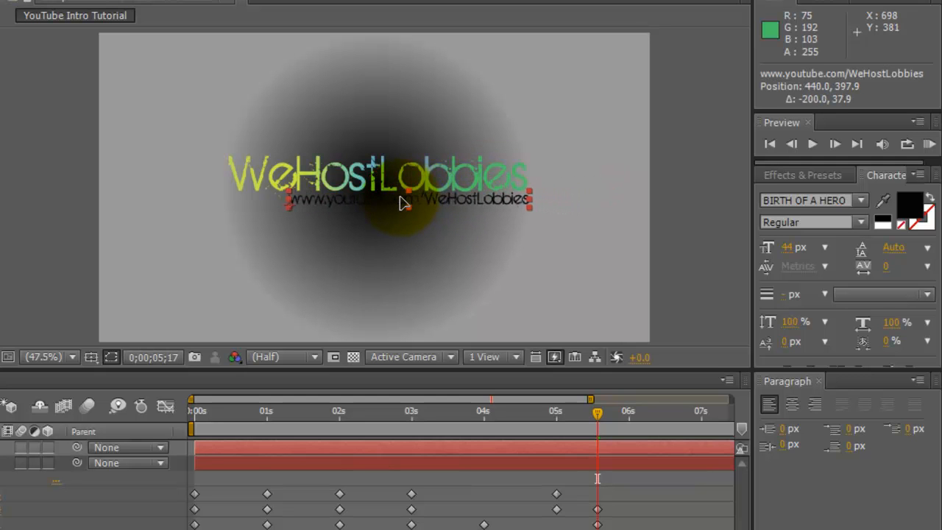
double_click(202, 245)
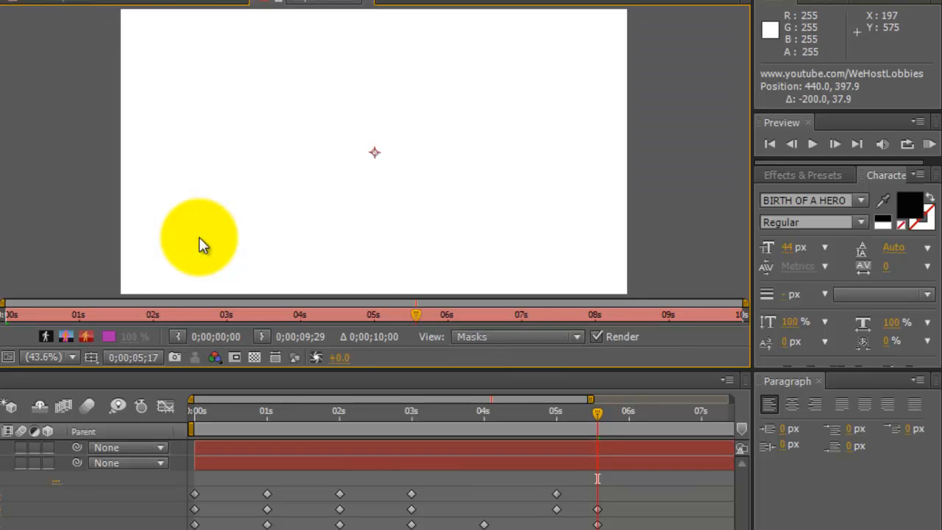
key(ctrl+z)
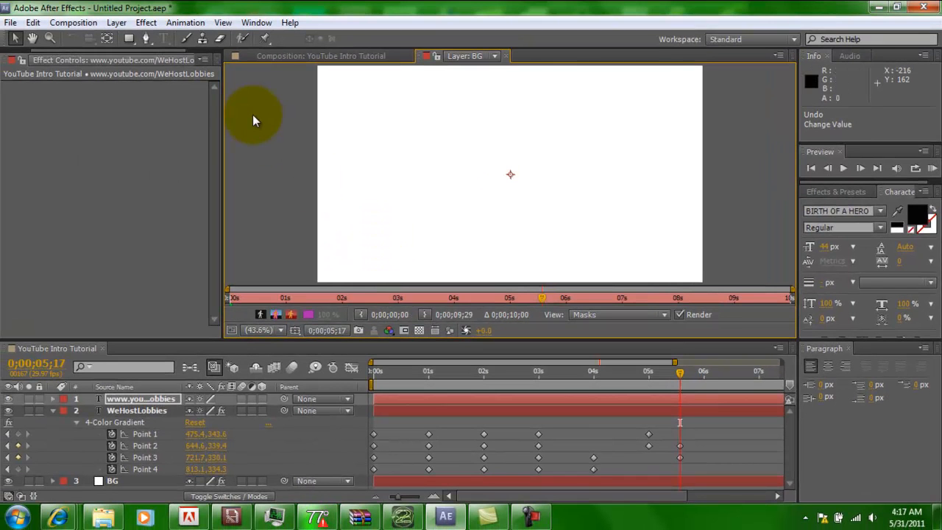
click(12, 22)
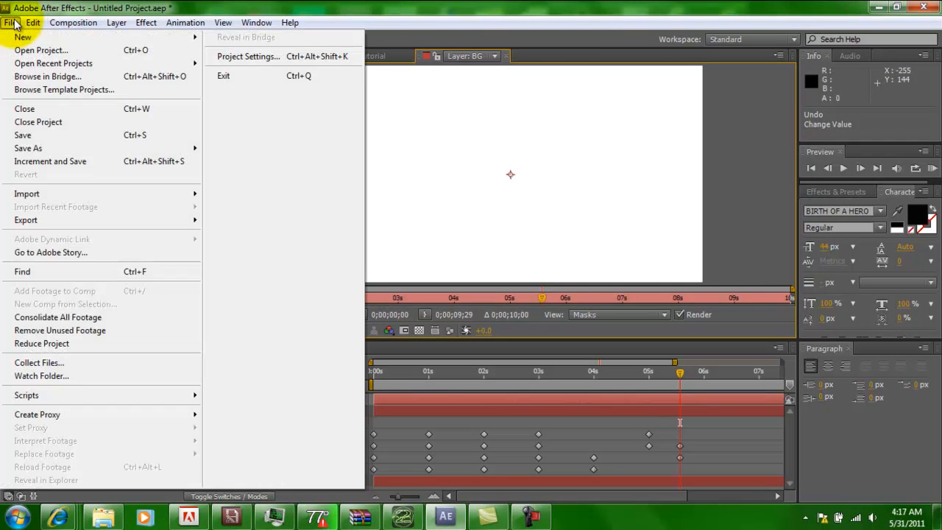
click(257, 22)
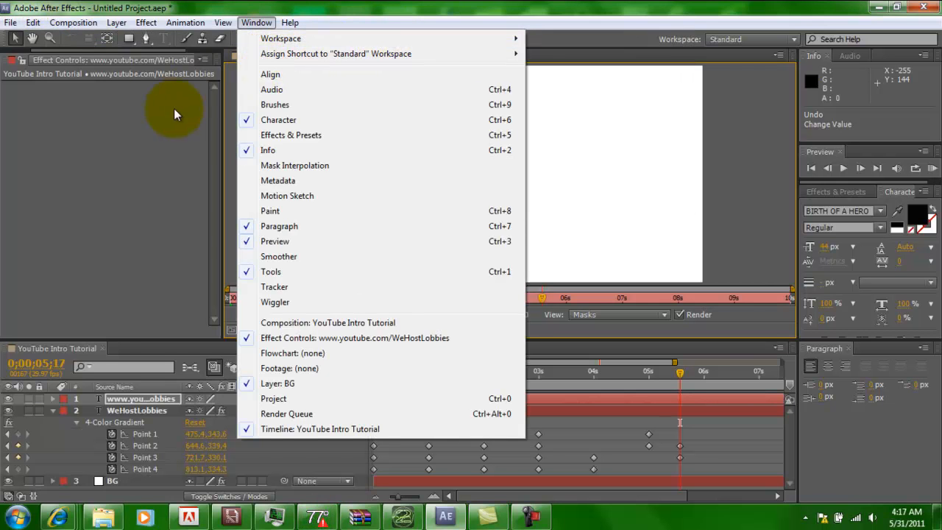
click(174, 110)
click(361, 57)
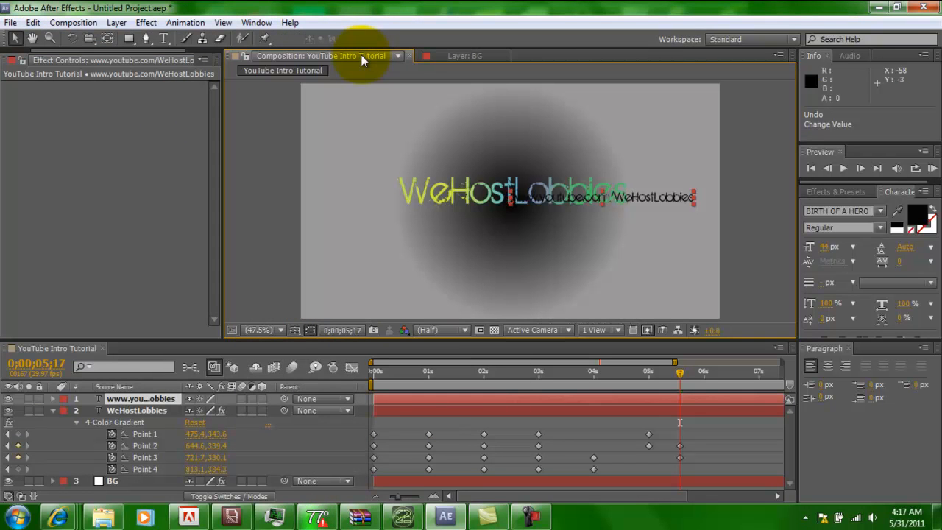
Step: Place the address text just beneath the title, lining up their right ends, at about position 442, 398
mouse_move(600, 194)
mouse_down()
mouse_move(594, 208)
mouse_move(578, 206)
mouse_move(583, 195)
mouse_up()
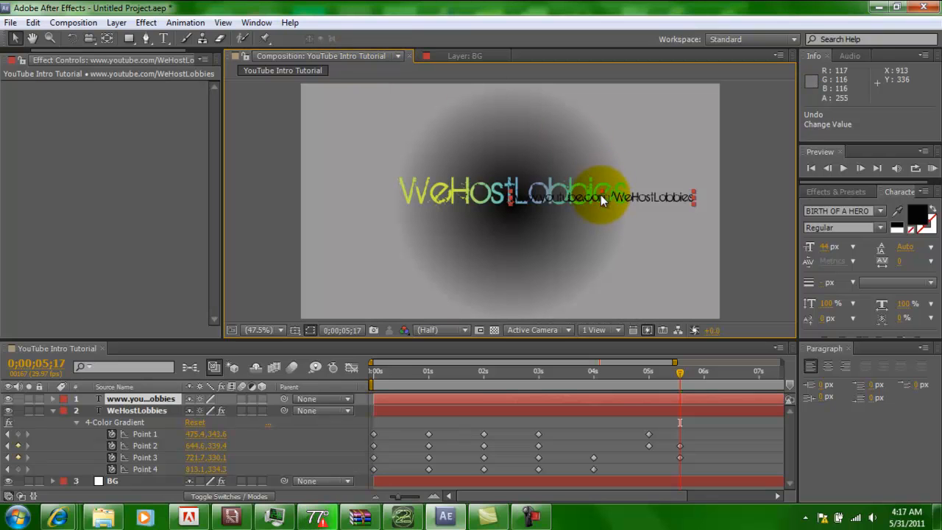
drag(518, 226, 517, 226)
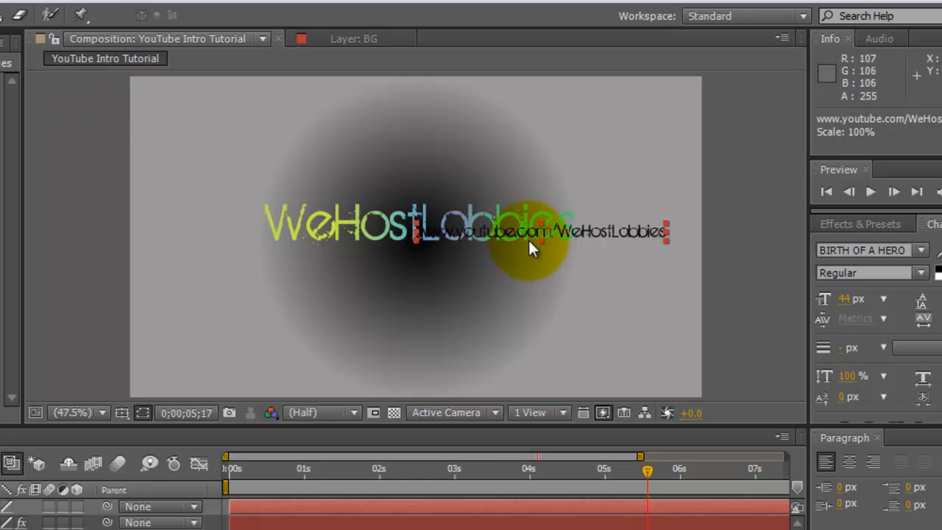
mouse_move(530, 243)
mouse_down()
mouse_move(490, 265)
mouse_move(442, 257)
mouse_up()
click(176, 300)
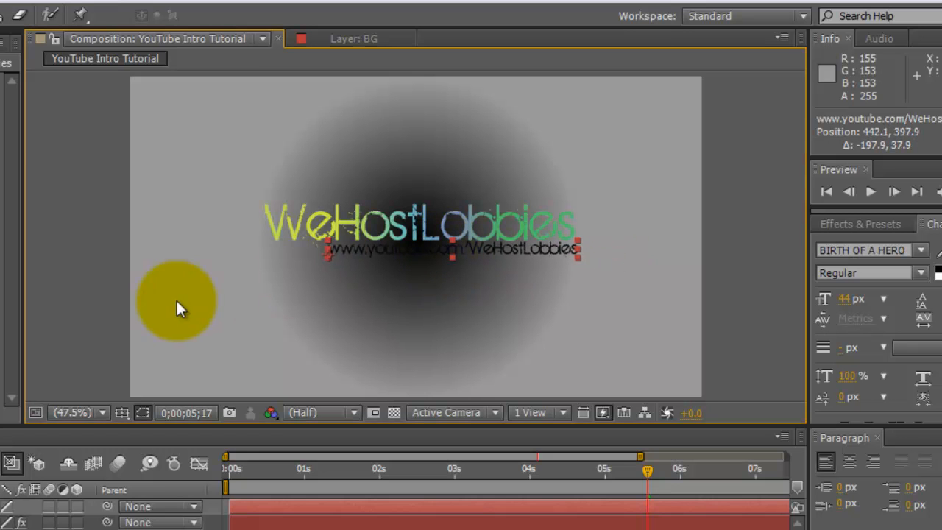
click(79, 299)
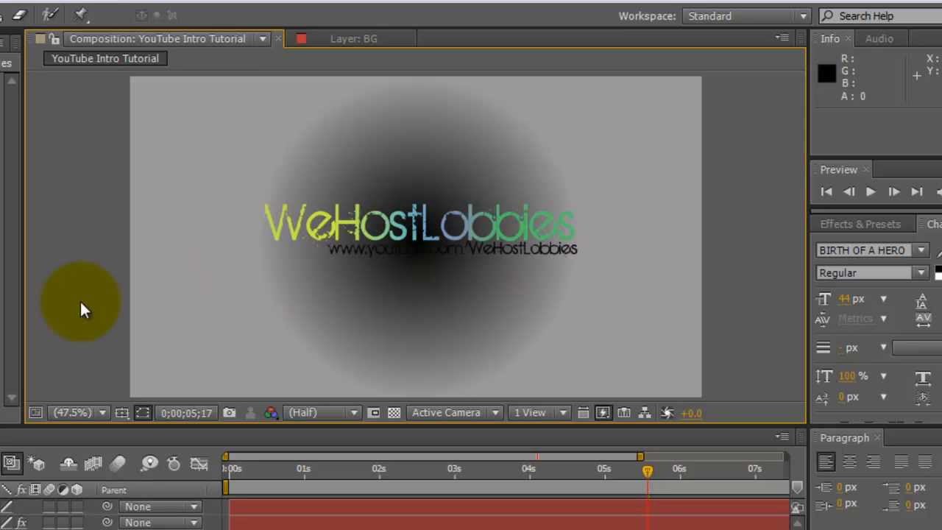
Step: Apply the Fade Up Characters preset from the Text > Animate In animation presets to the address text at 0;00;05;17
click(515, 249)
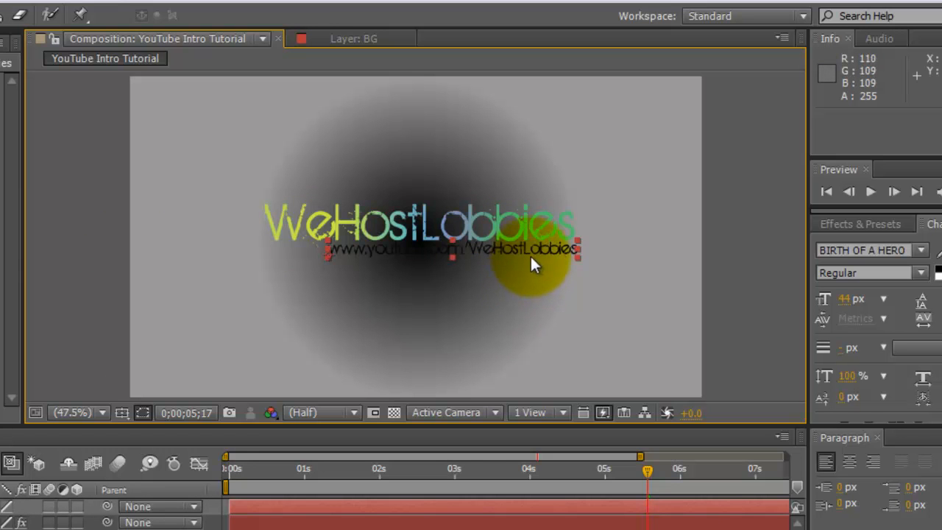
drag(531, 250, 533, 252)
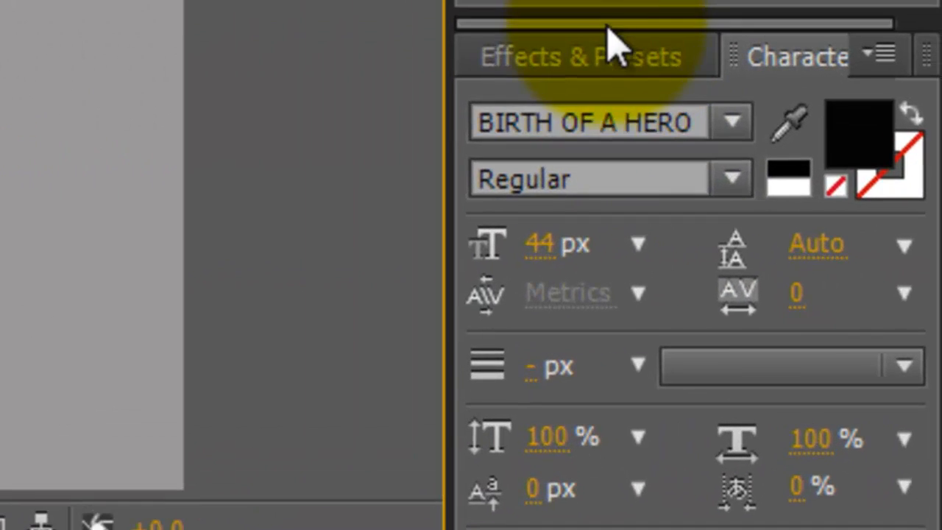
click(648, 81)
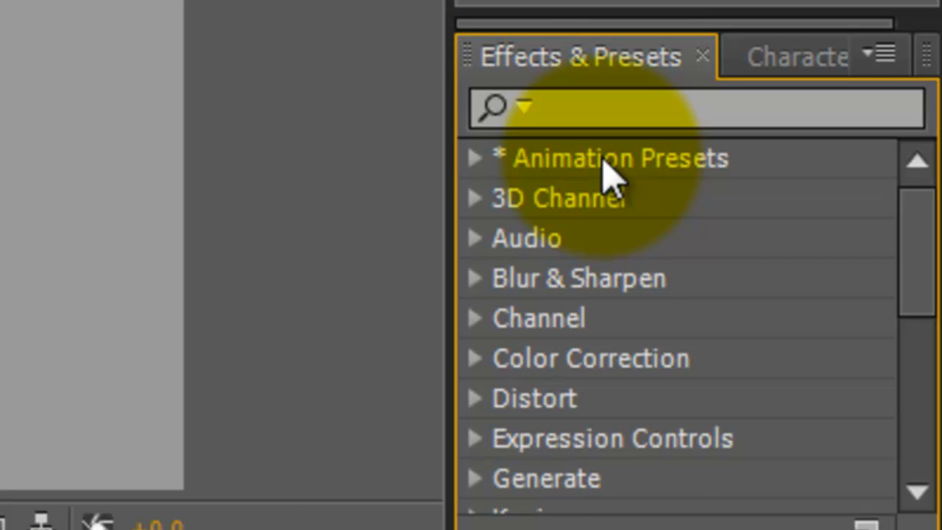
click(477, 158)
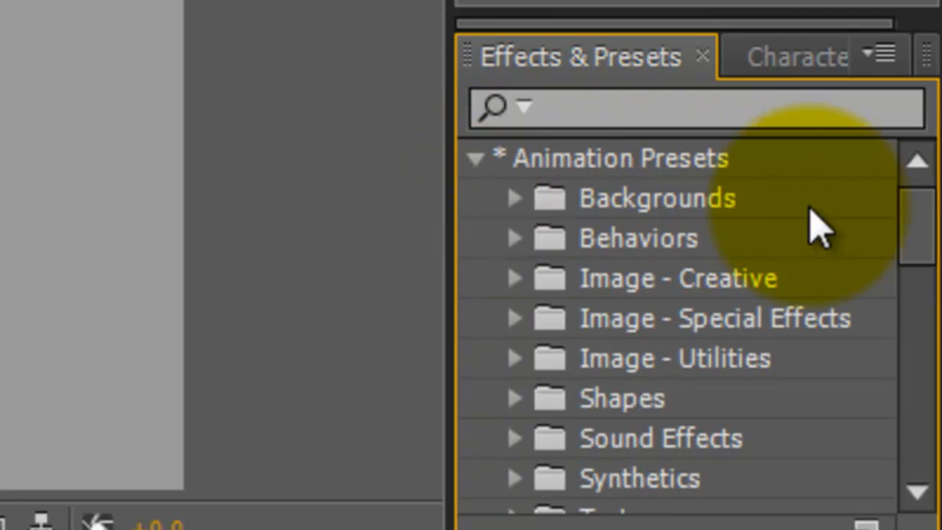
drag(919, 231, 919, 283)
click(513, 250)
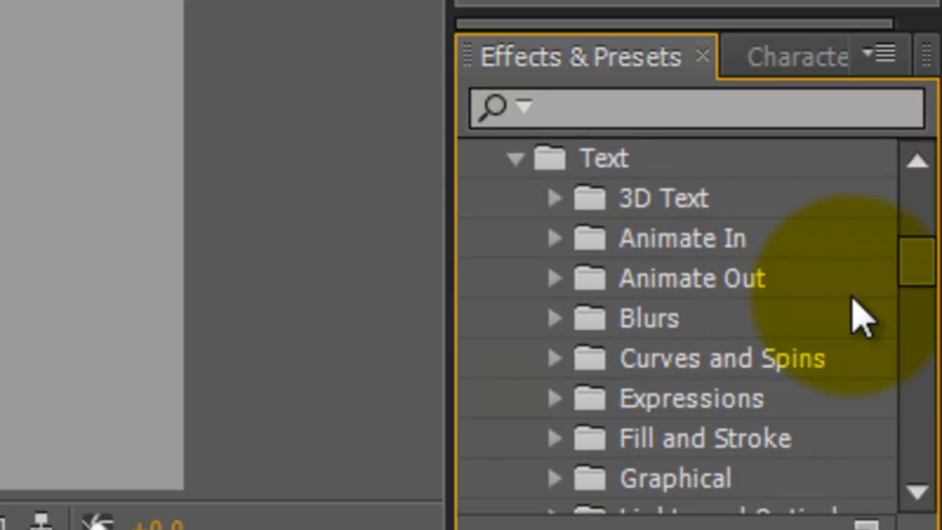
mouse_move(919, 290)
mouse_down()
mouse_move(919, 313)
mouse_move(920, 296)
mouse_up()
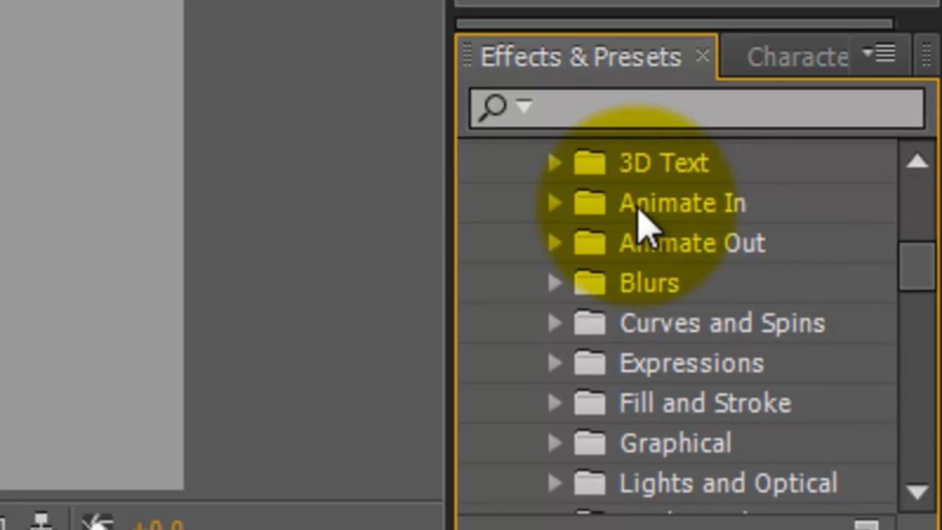
click(557, 203)
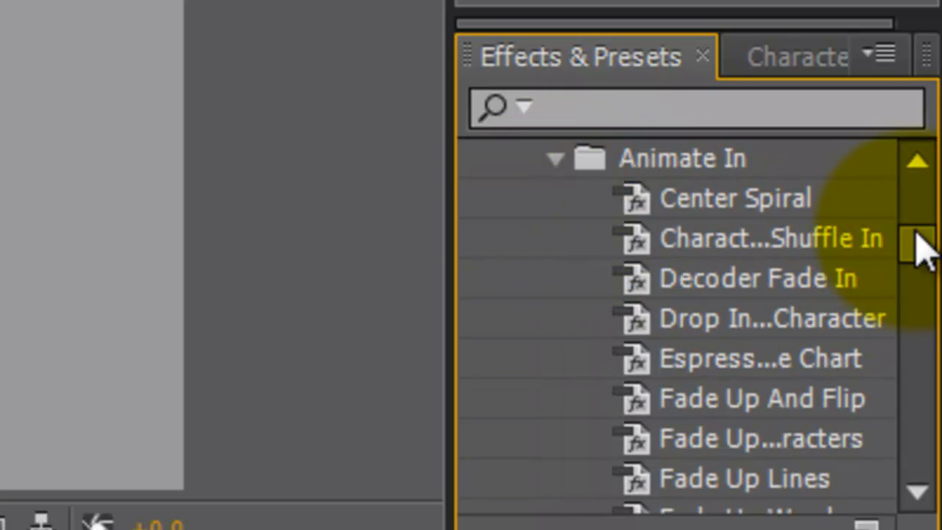
drag(918, 235, 917, 243)
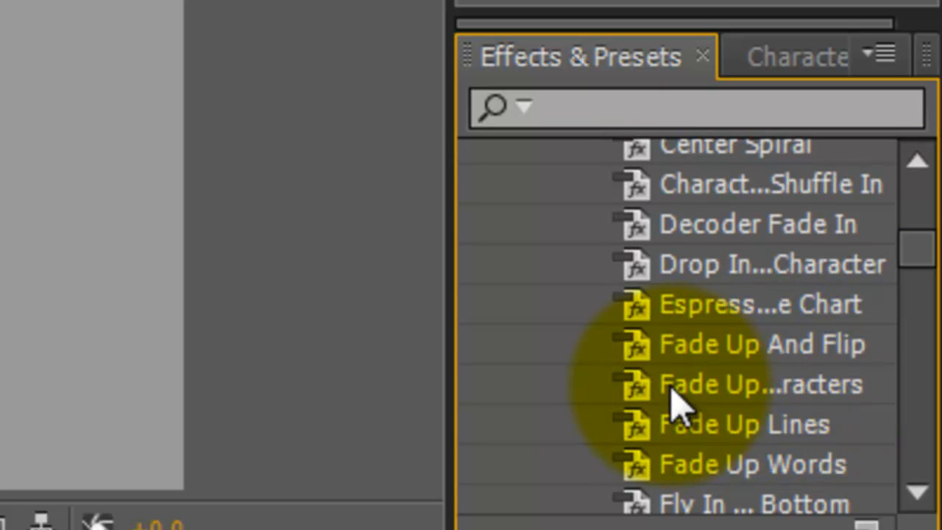
drag(678, 412, 439, 343)
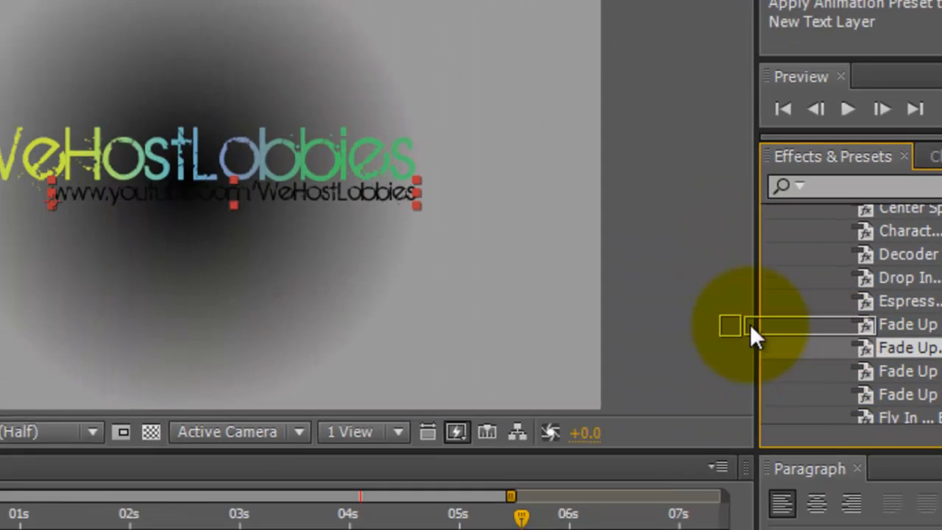
drag(749, 324, 278, 197)
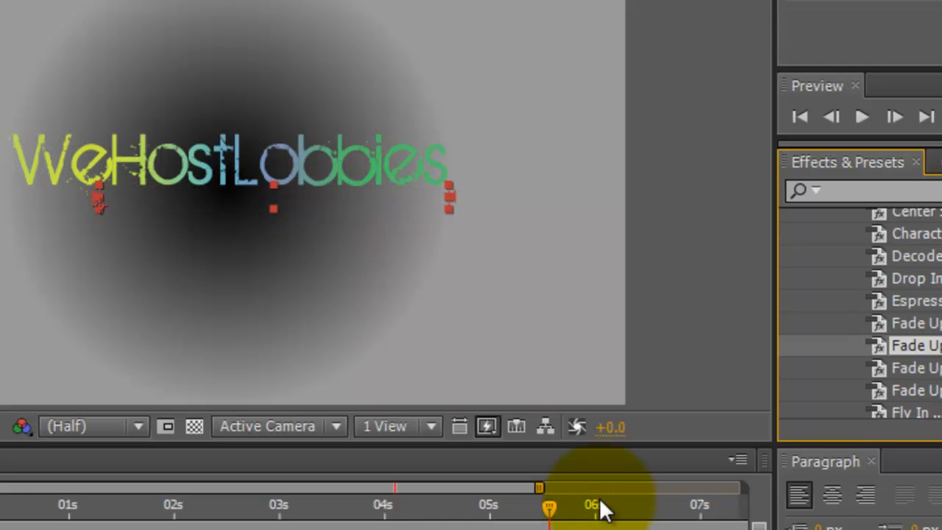
Step: Preview the address text's fade, reveal its keyframes and shorten it by moving the ending keyframe to about 6.4 s
drag(550, 515, 652, 523)
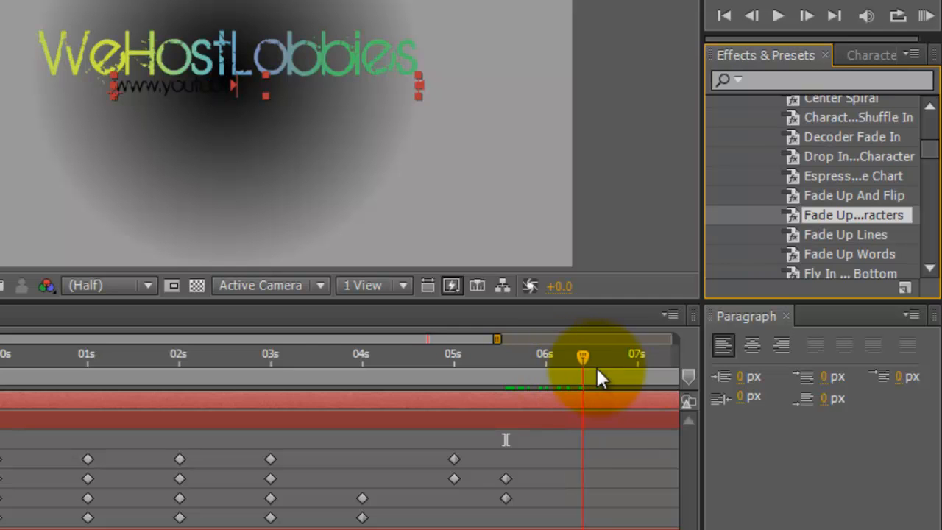
drag(596, 368, 264, 435)
key(u)
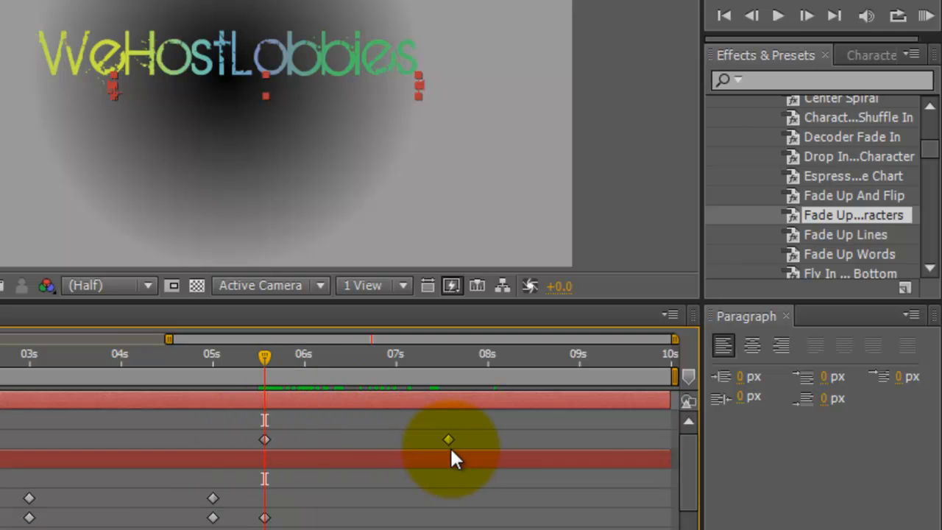
drag(448, 439, 343, 441)
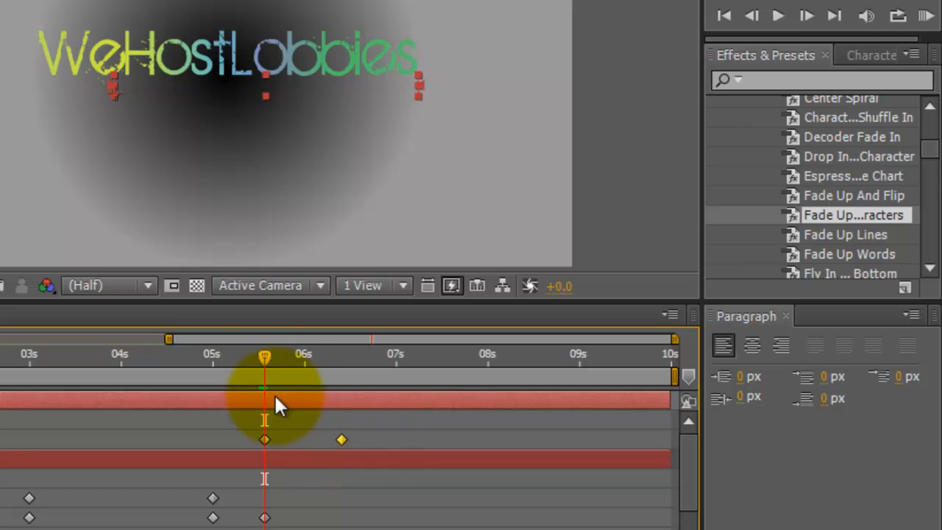
mouse_move(263, 356)
mouse_down()
mouse_move(347, 384)
mouse_move(264, 388)
mouse_up()
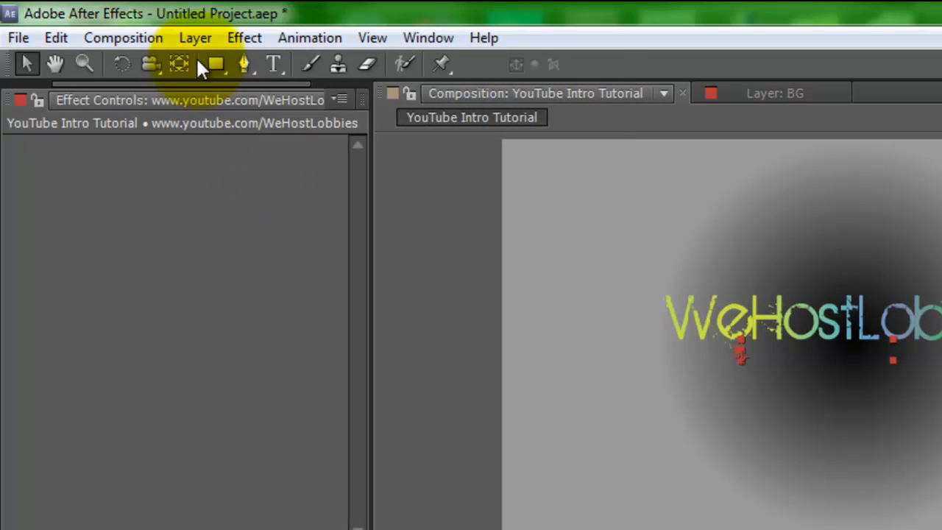
Step: Add a new adjustment layer above the text layers and apply the Lens Flare effect to it
click(193, 38)
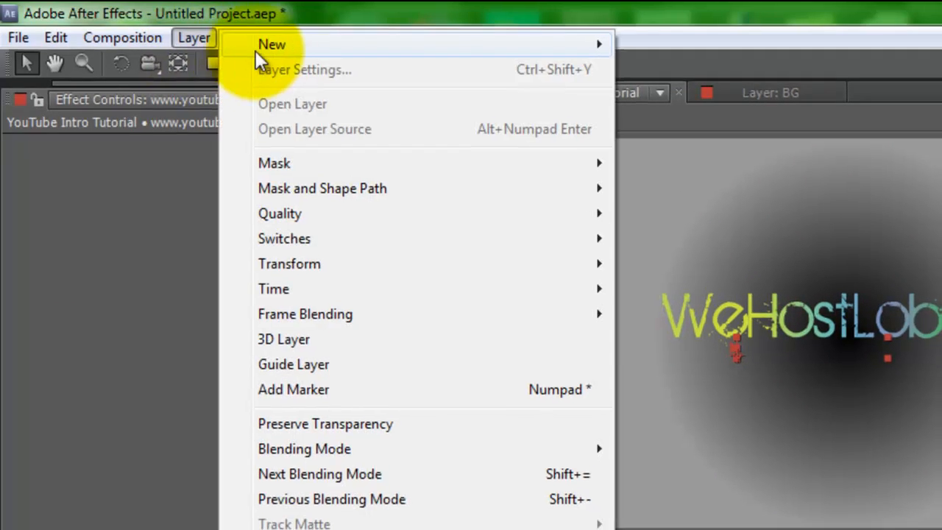
mouse_move(258, 47)
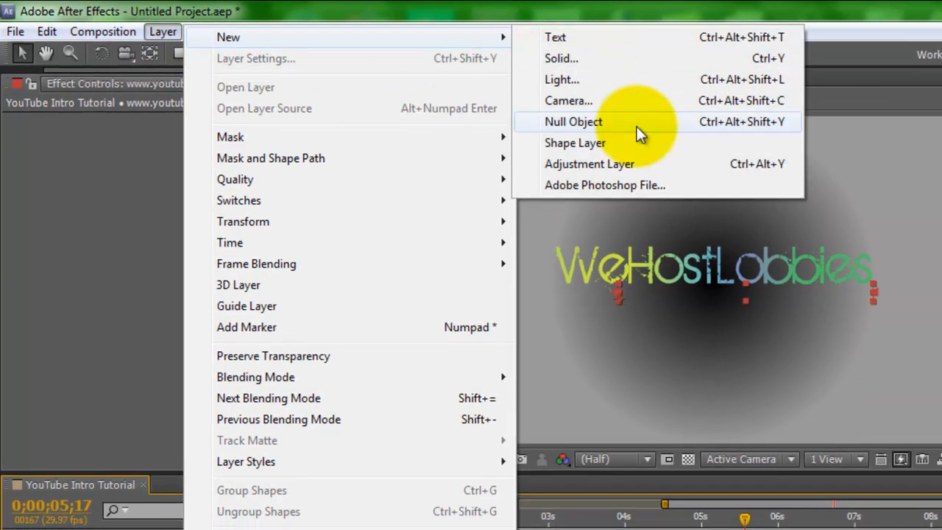
click(634, 164)
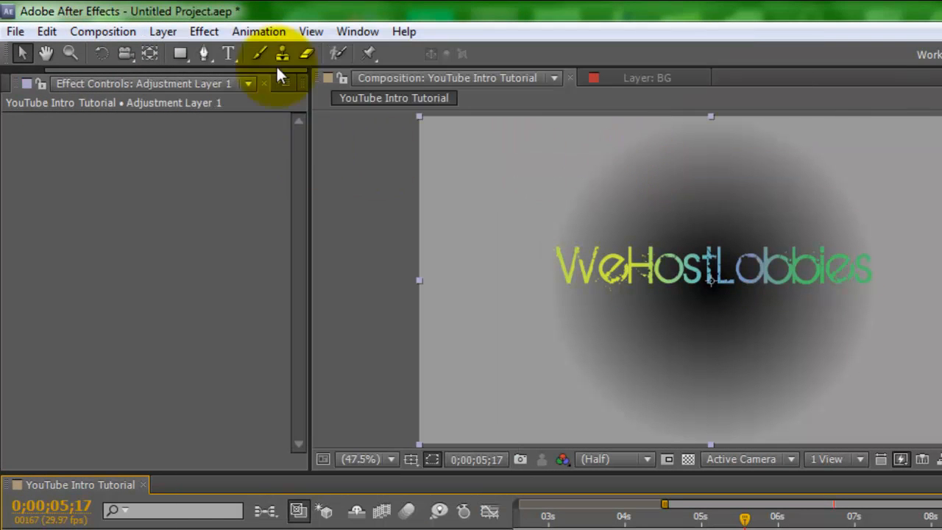
click(204, 31)
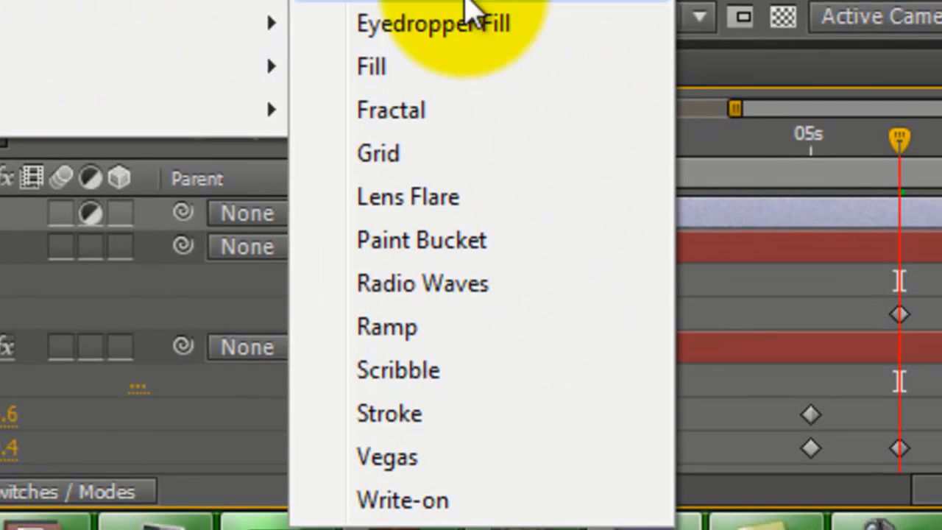
click(441, 197)
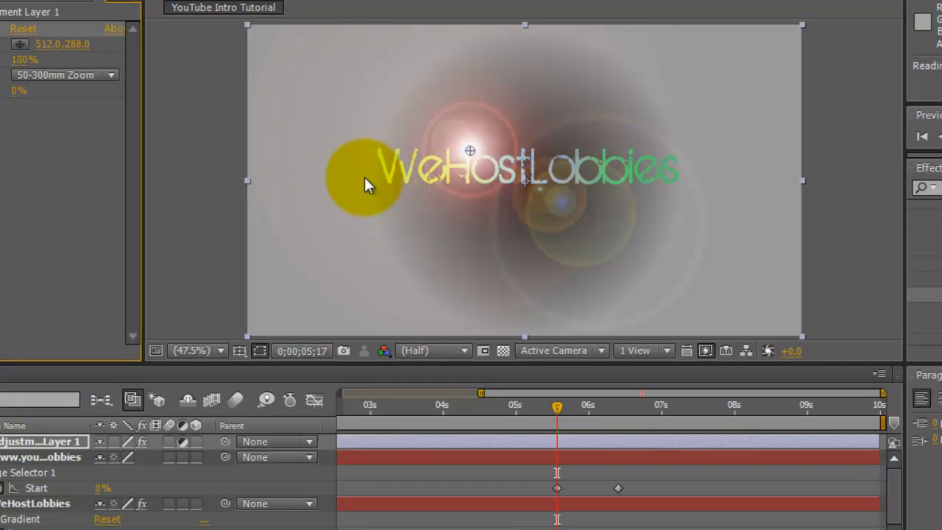
Step: Center the lens flare in the composition at about 640, 362 and set it to 105mm Prime with 31% brightness
drag(466, 149, 523, 182)
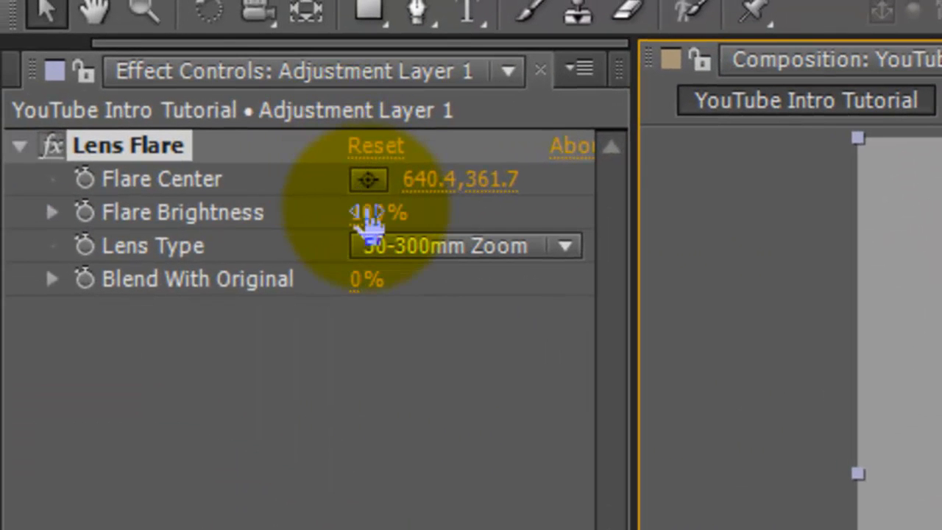
click(480, 249)
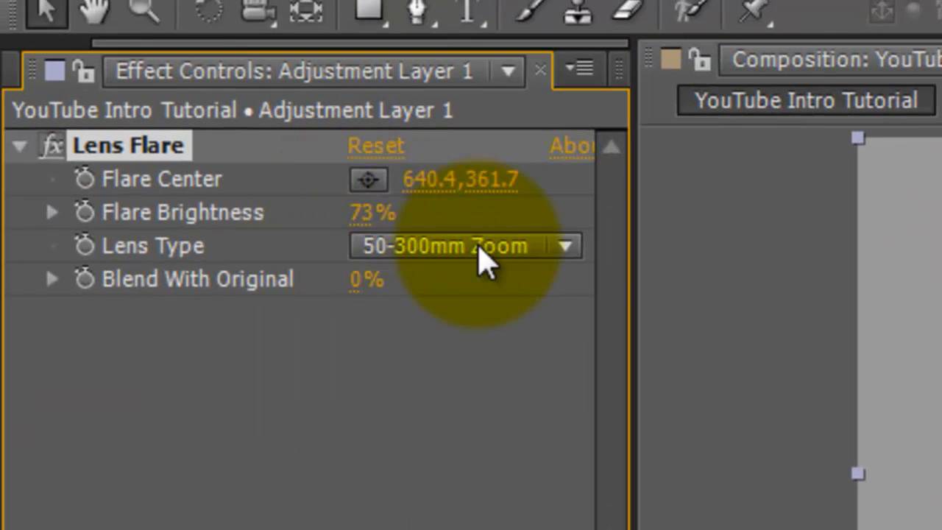
click(480, 371)
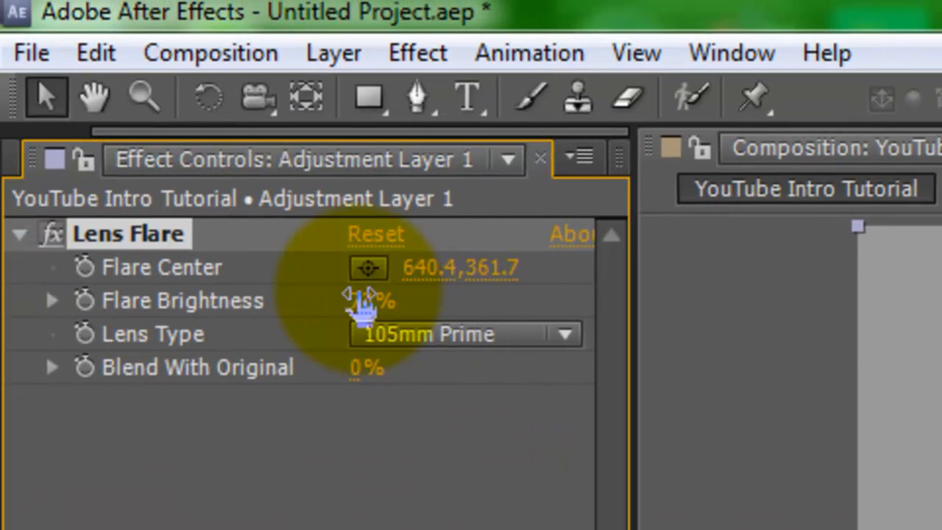
drag(49, 225, 0, 229)
mouse_move(314, 310)
mouse_down()
mouse_move(272, 320)
mouse_move(313, 324)
mouse_up()
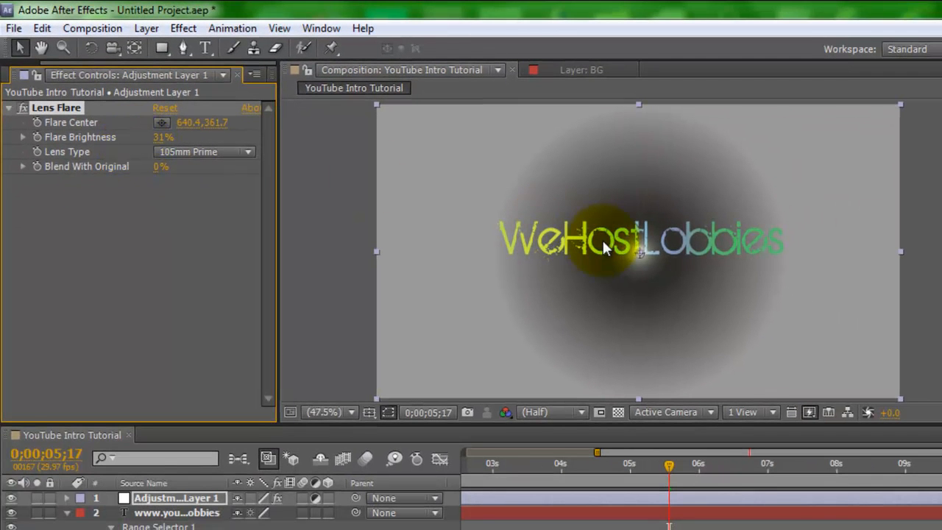
Step: Move the flare center to the beginning of the address text, at about 442.5, 382.7
drag(602, 240, 637, 246)
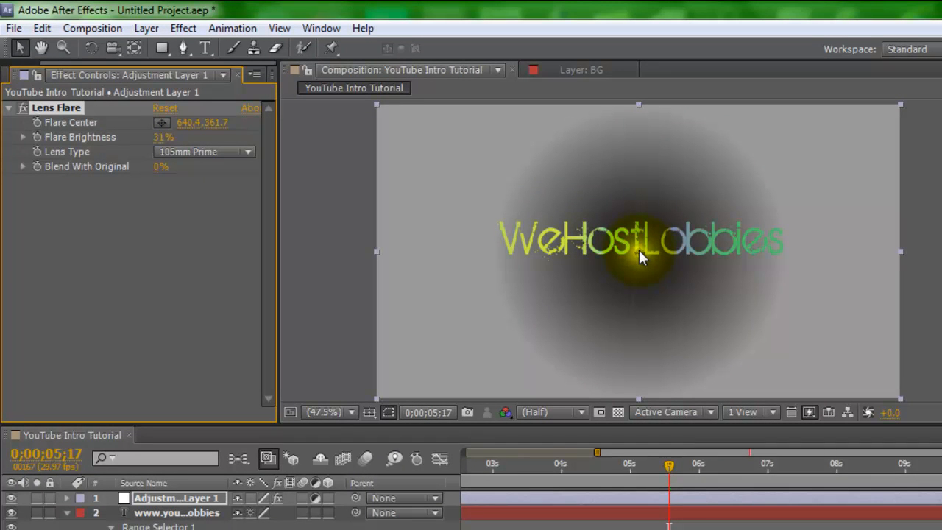
drag(656, 251, 639, 255)
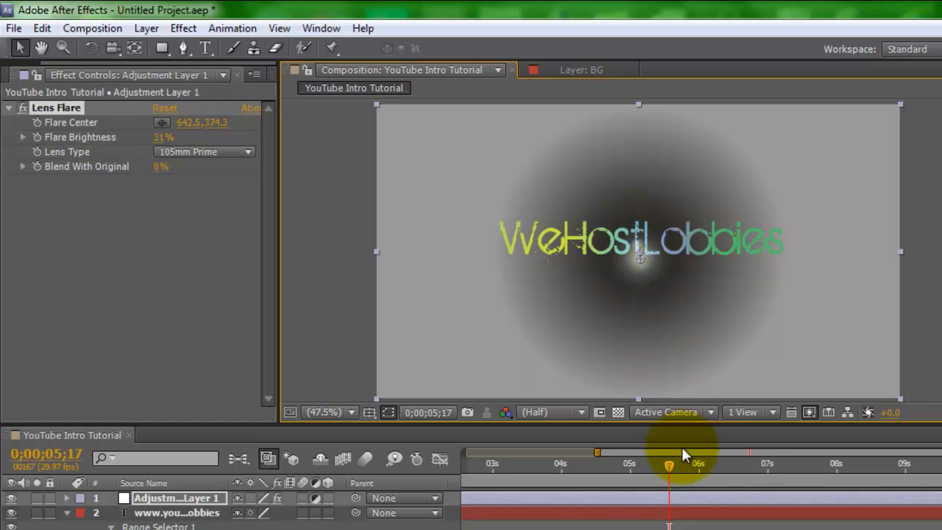
mouse_move(673, 460)
mouse_down()
mouse_move(689, 464)
mouse_move(669, 468)
mouse_up()
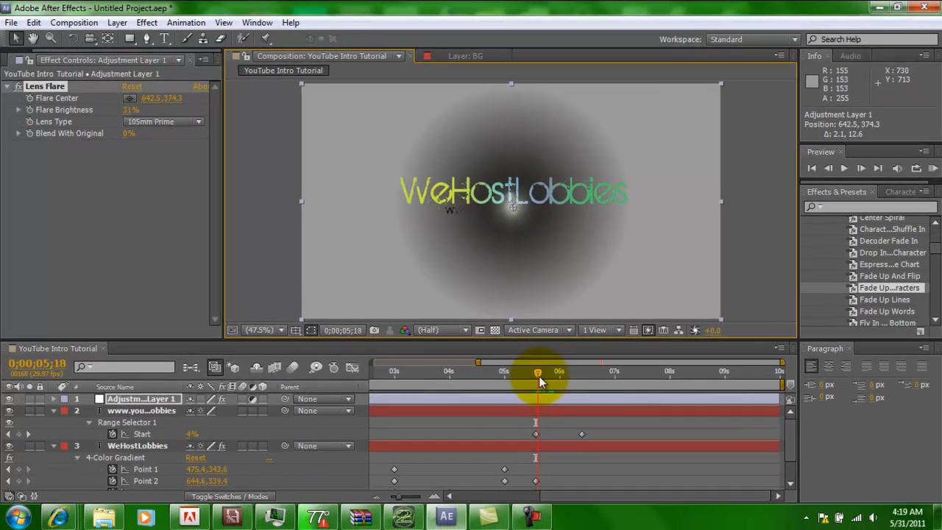
drag(539, 375, 538, 371)
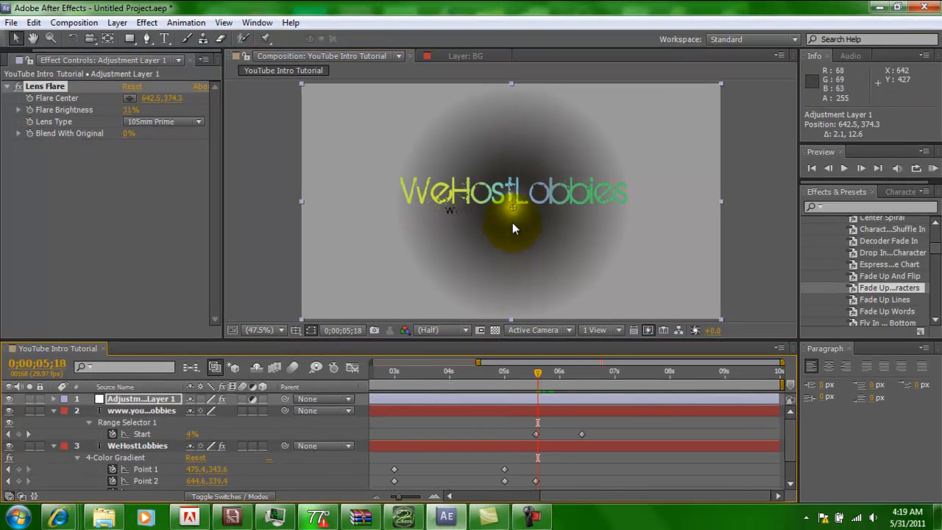
drag(512, 208, 446, 212)
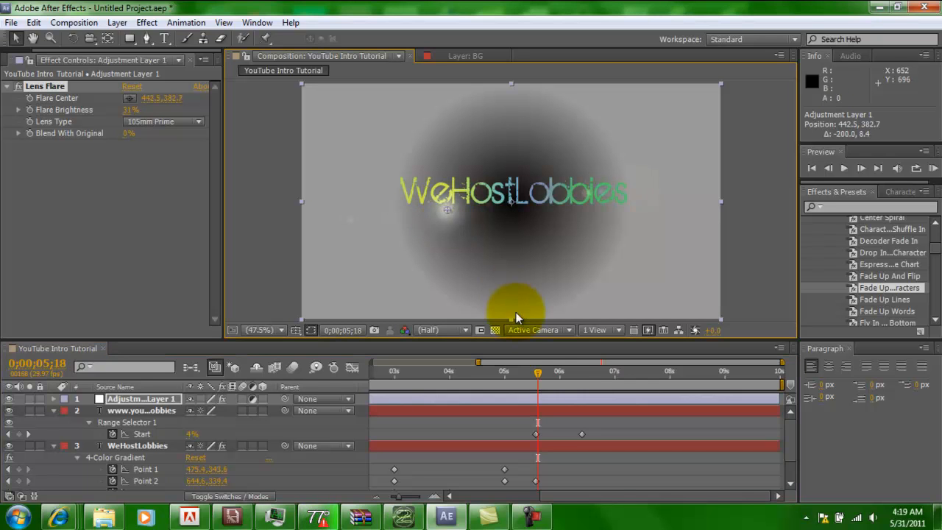
Step: Keyframe the flare center from 0;00;05;17 and move it past the address's end, to about 1002.5, 382.7, at 0;00;06;12
click(534, 375)
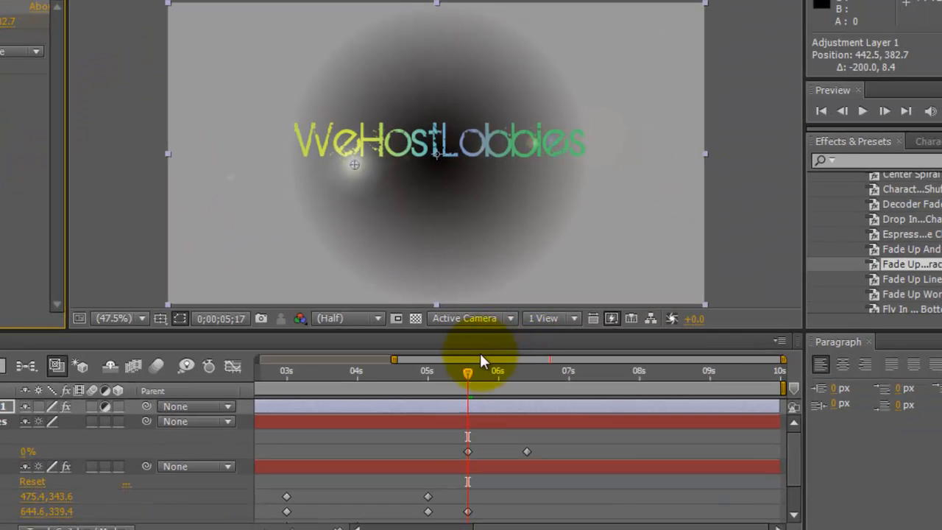
drag(467, 372, 528, 391)
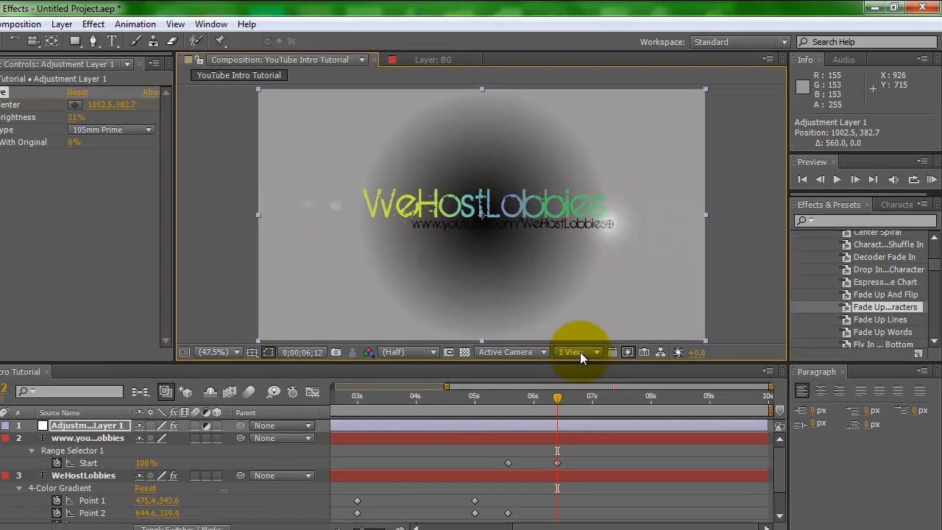
drag(560, 395, 409, 445)
Step: Start opacity keyframes on the adjustment layer at 0;00;00;00 with a value of 0%
key(Home)
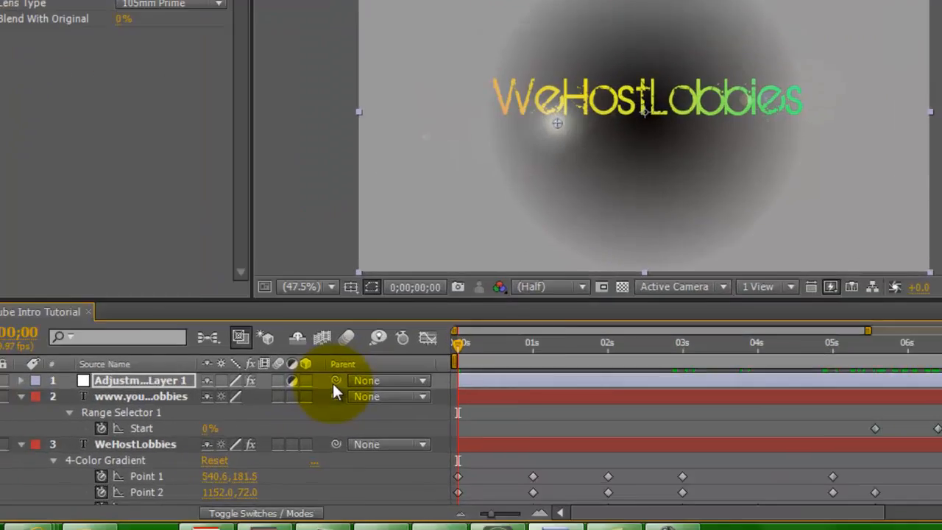
key(t)
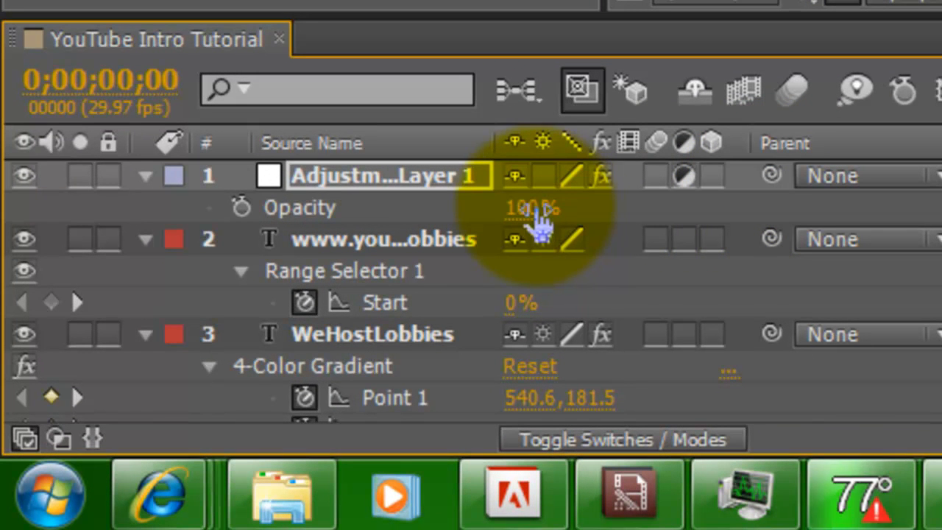
click(533, 208)
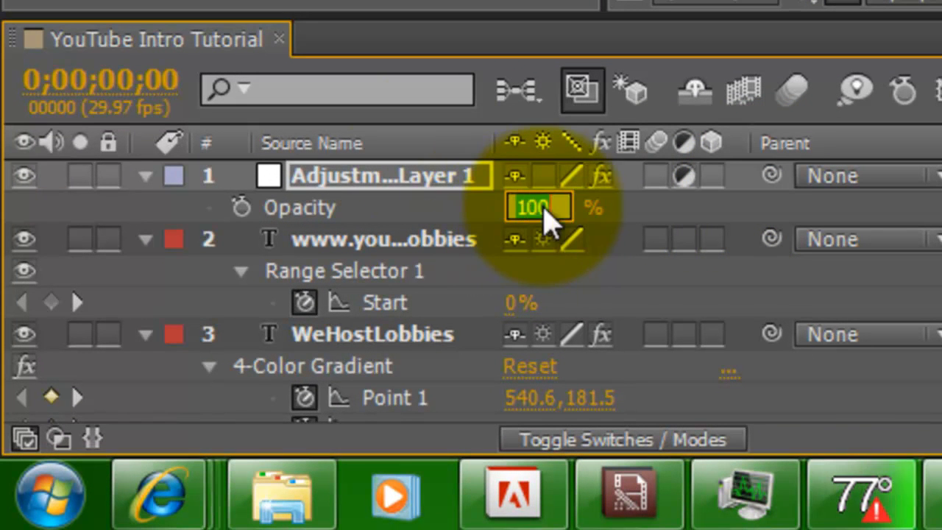
click(447, 213)
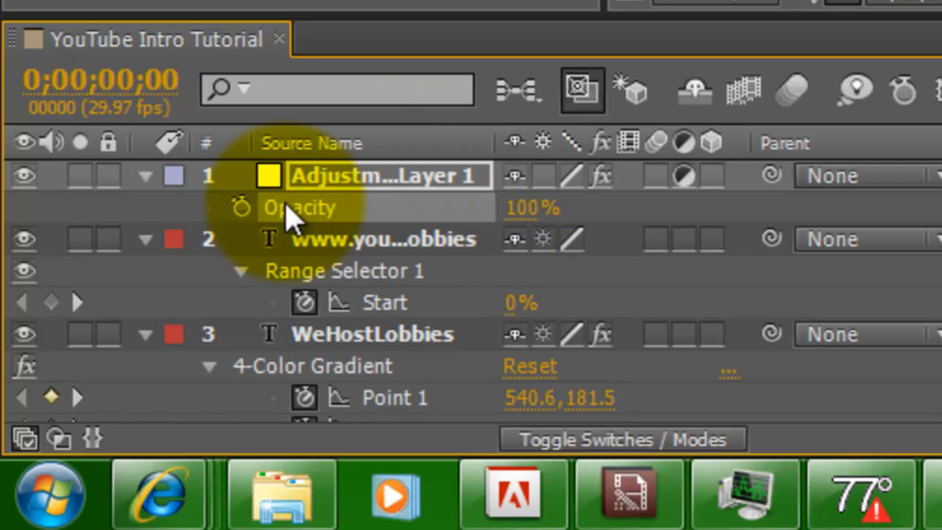
click(242, 208)
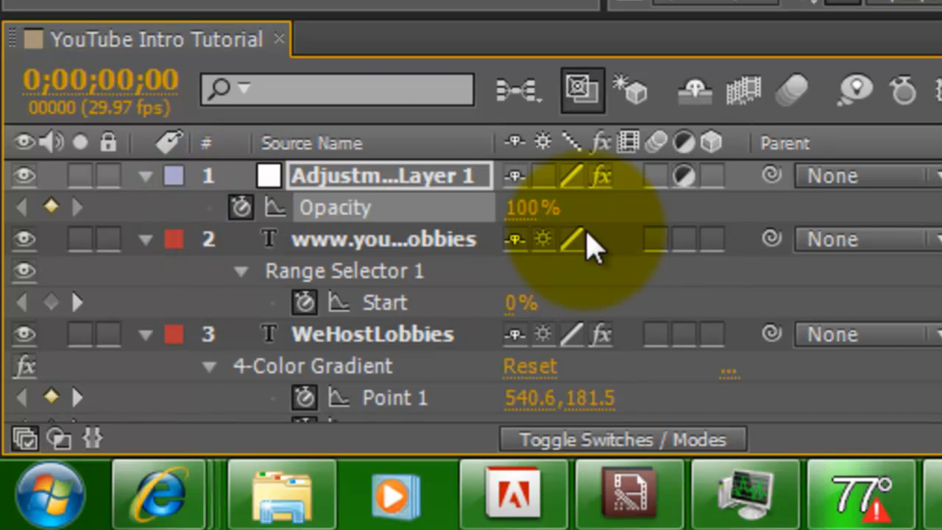
drag(533, 207, 229, 245)
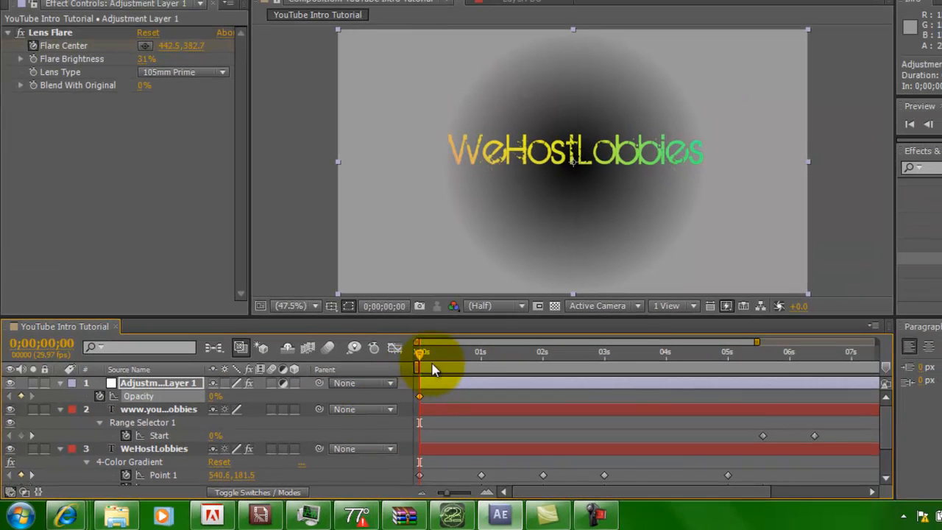
Step: Hold the adjustment layer's opacity at 0% with a keyframe at 0;00;05;13 and raise it to 100% at 0;00;05;17
drag(421, 358, 870, 385)
drag(806, 398, 593, 435)
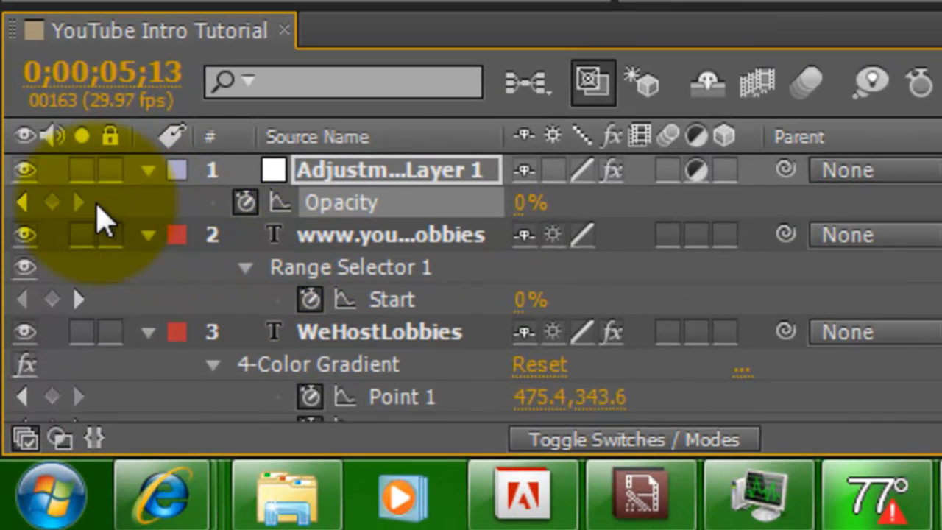
click(52, 202)
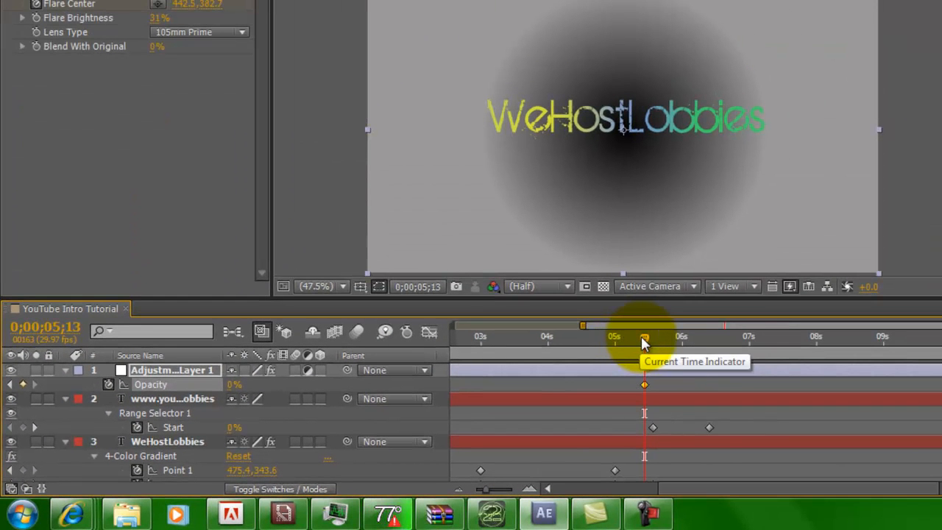
drag(643, 340, 649, 338)
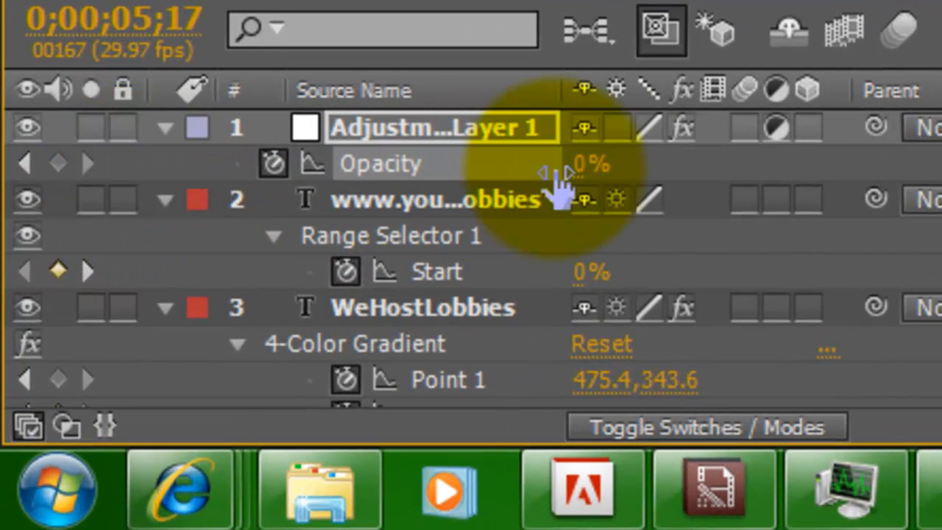
drag(581, 165, 849, 165)
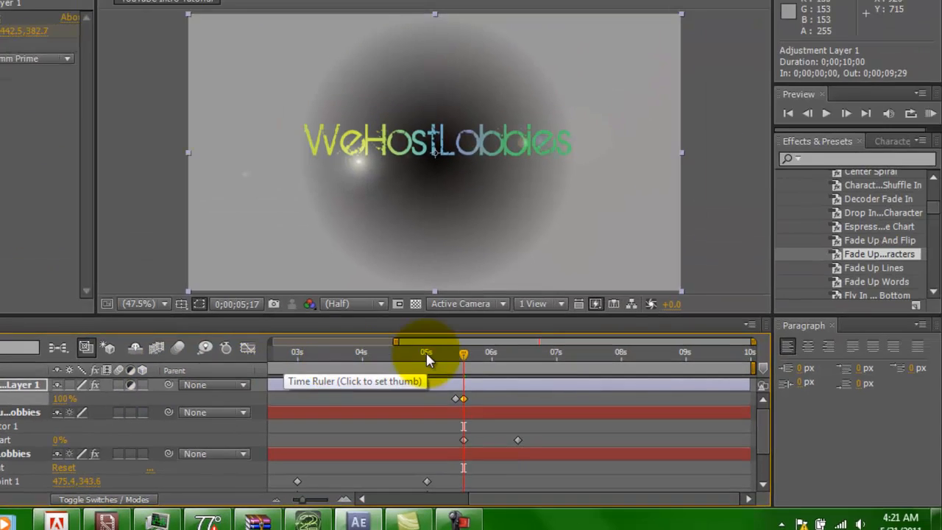
Step: Fade the adjustment layer's opacity to 0% with a keyframe at 0;00;06;15, and lengthen the fade by sliding that keyframe to about 7.3 s
drag(463, 361, 523, 370)
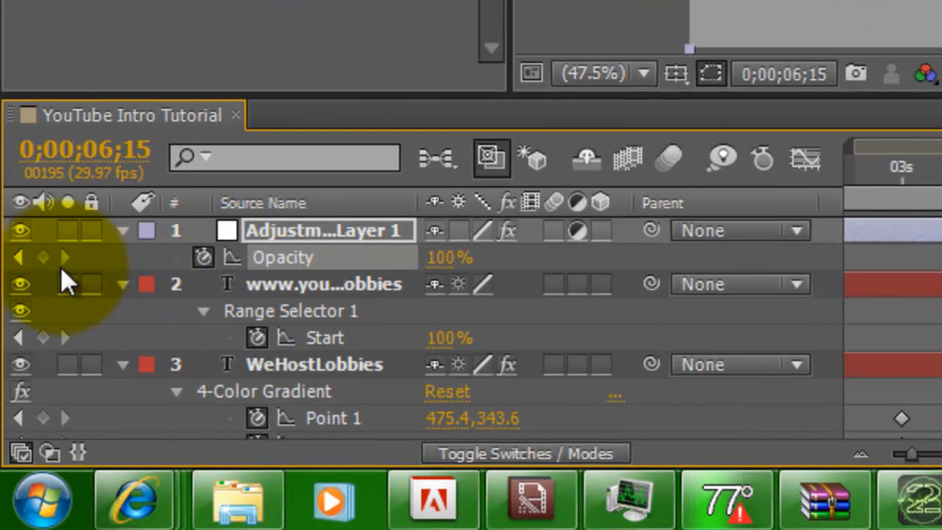
drag(450, 259, 200, 258)
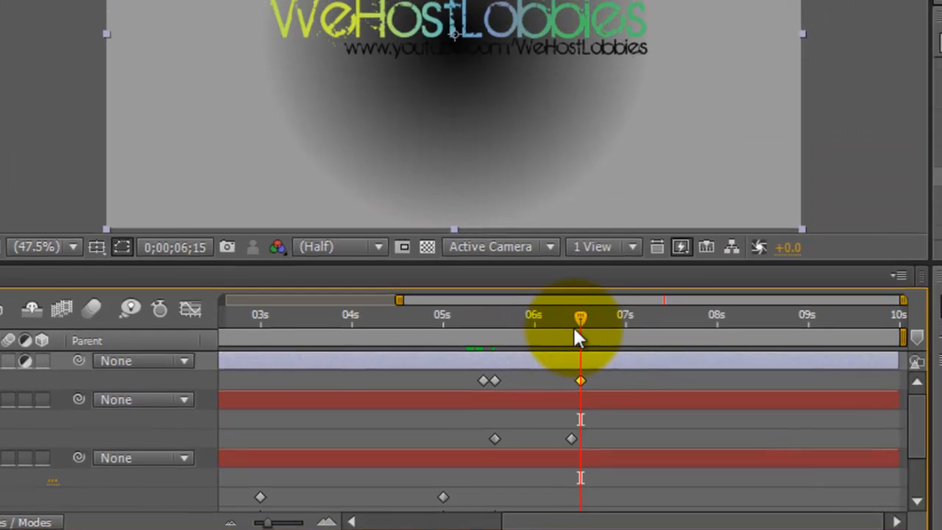
drag(578, 316, 596, 384)
drag(565, 317, 557, 335)
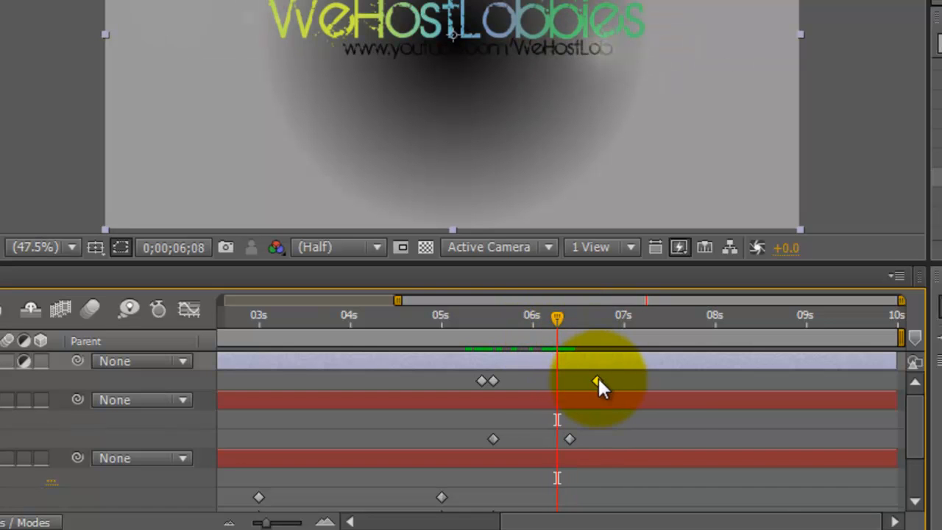
mouse_move(597, 381)
drag(598, 381, 649, 382)
Step: Preview the whole intro from the first frame
drag(557, 317, 86, 389)
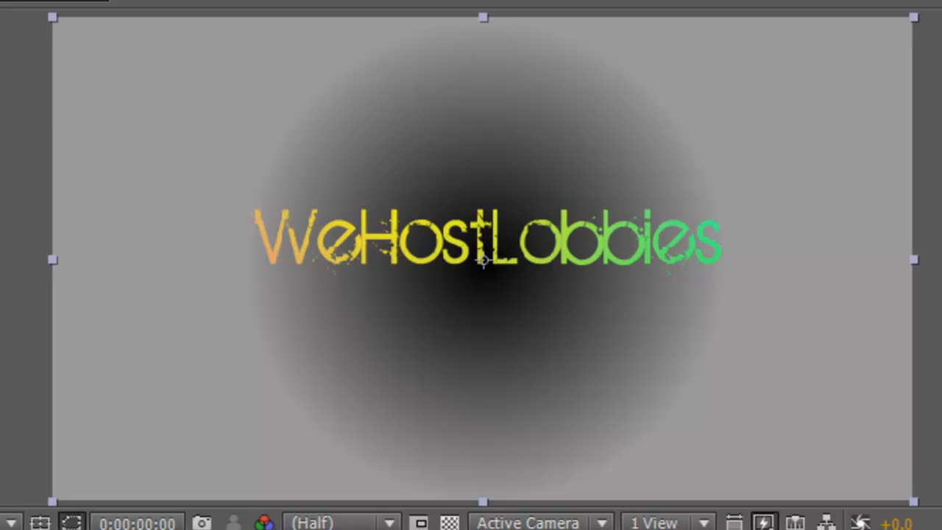
key(space)
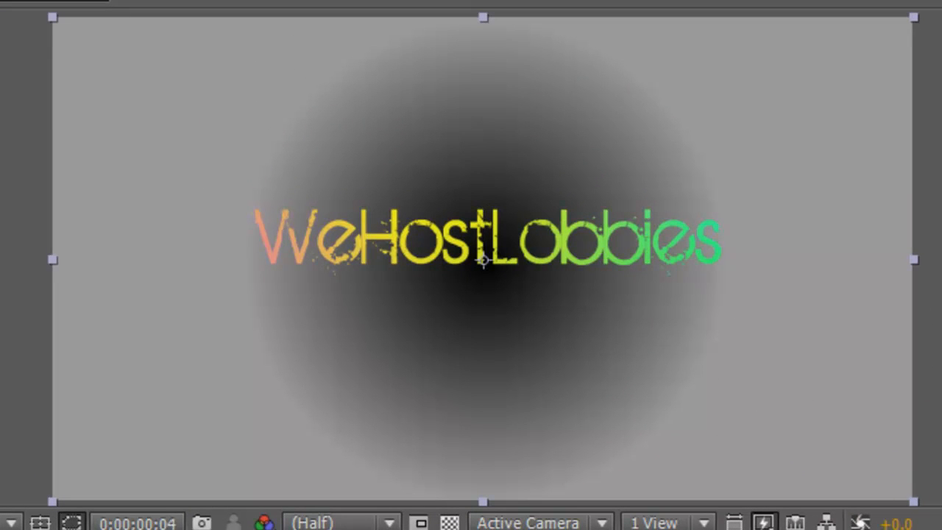